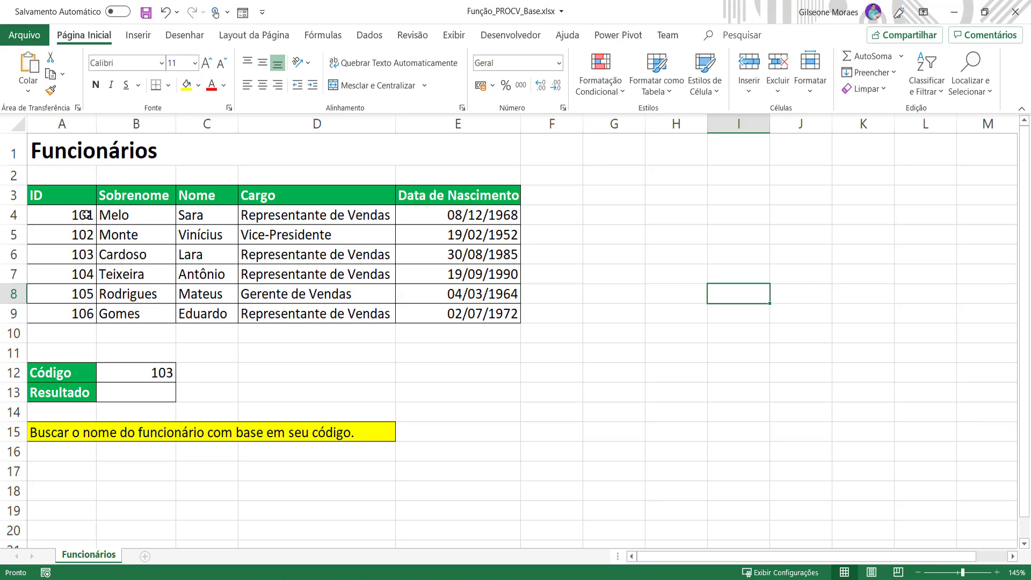
Step: Examine the employee table, its Nome column and the Código and Resultado cells
left_click_drag(69, 199, 487, 314)
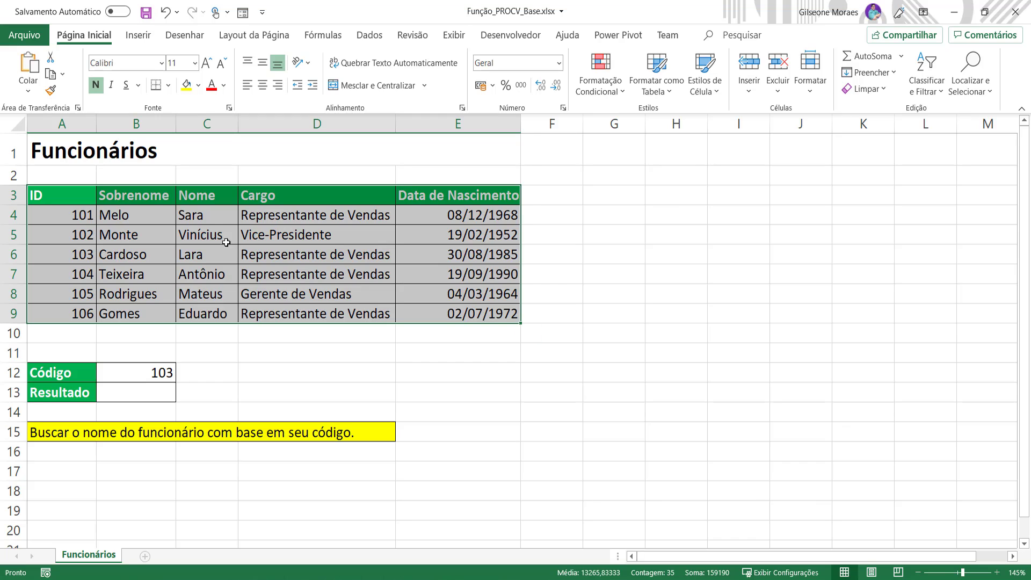
left_click(167, 247)
left_click_drag(205, 192, 220, 313)
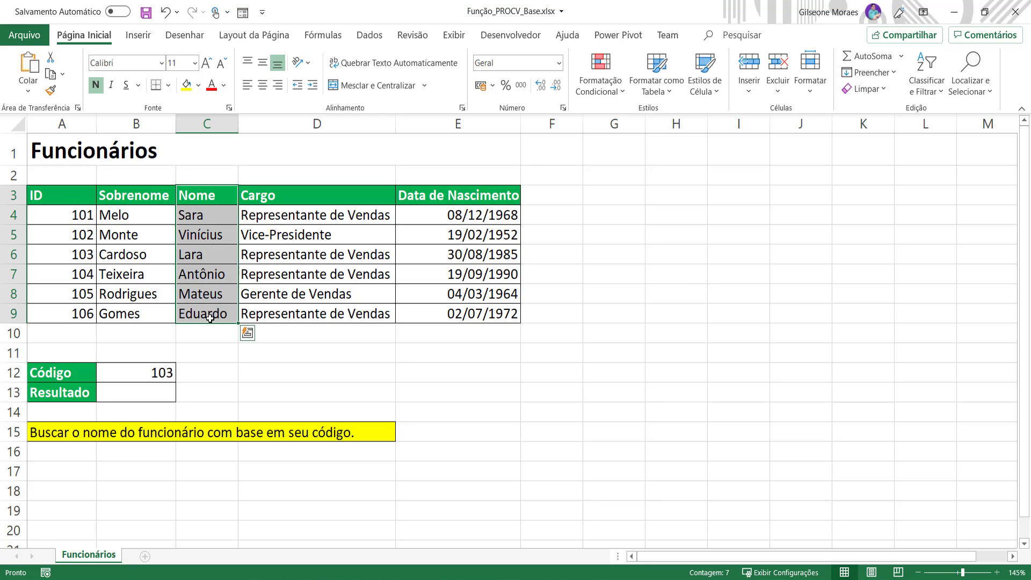
left_click(71, 230)
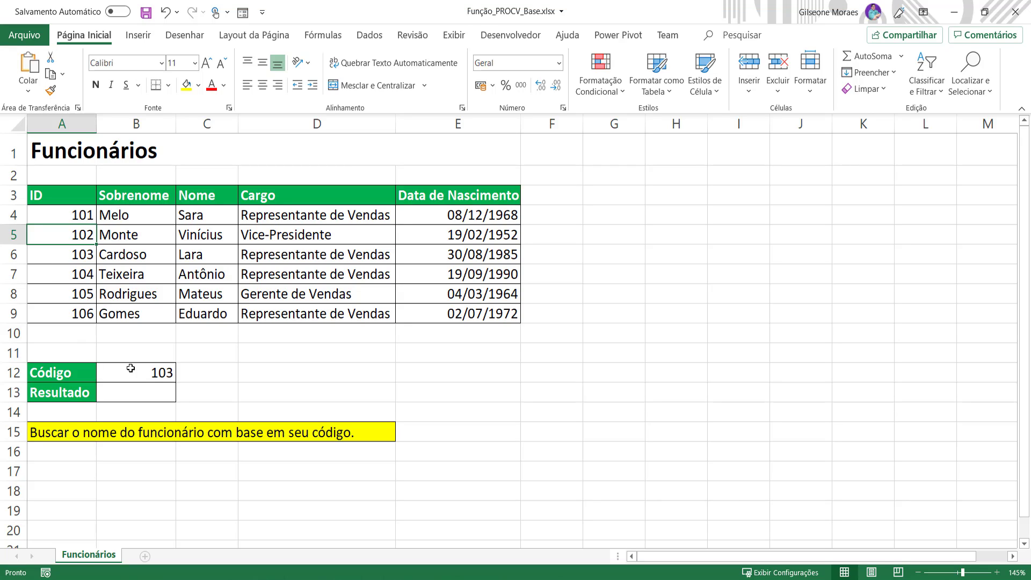
left_click(151, 376)
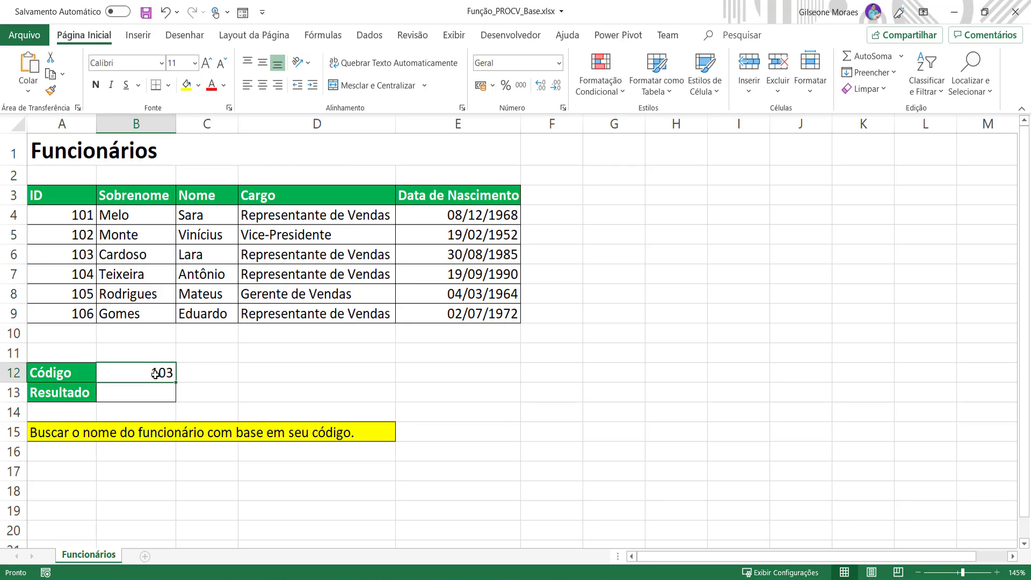
left_click(188, 259)
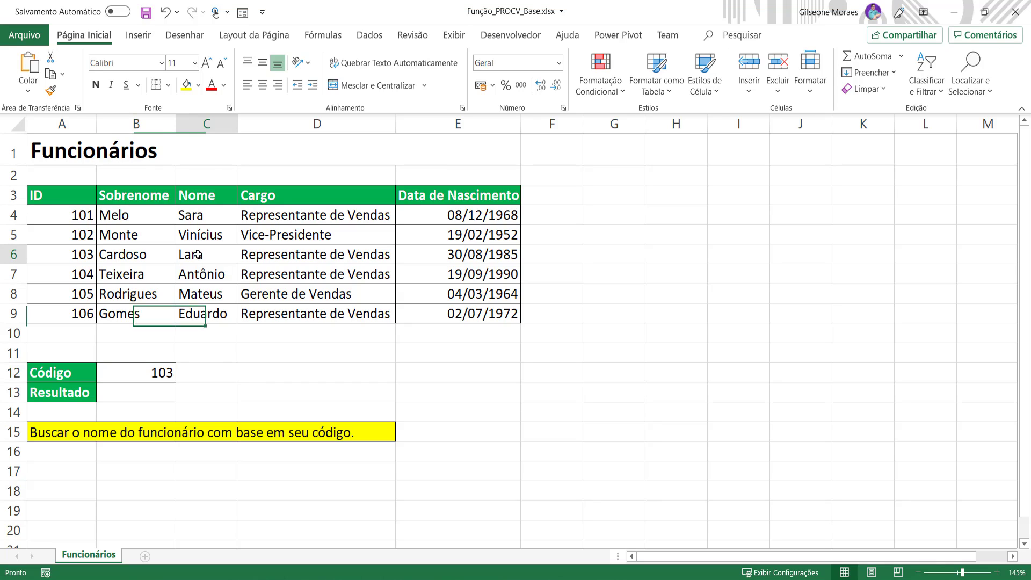
left_click(83, 274)
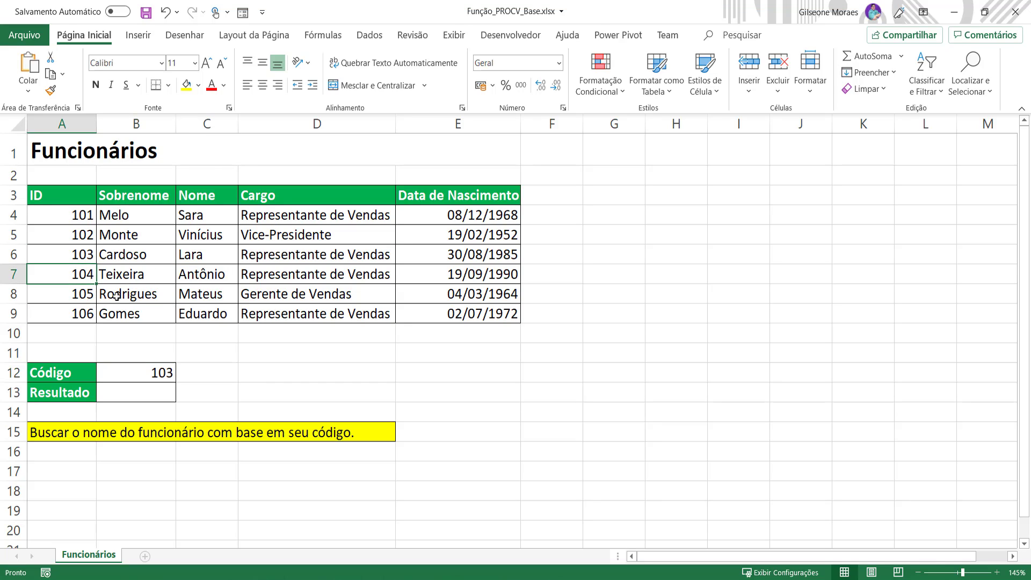
Step: Enter 106 as the employee code in cell B12
left_click(156, 369)
type("106")
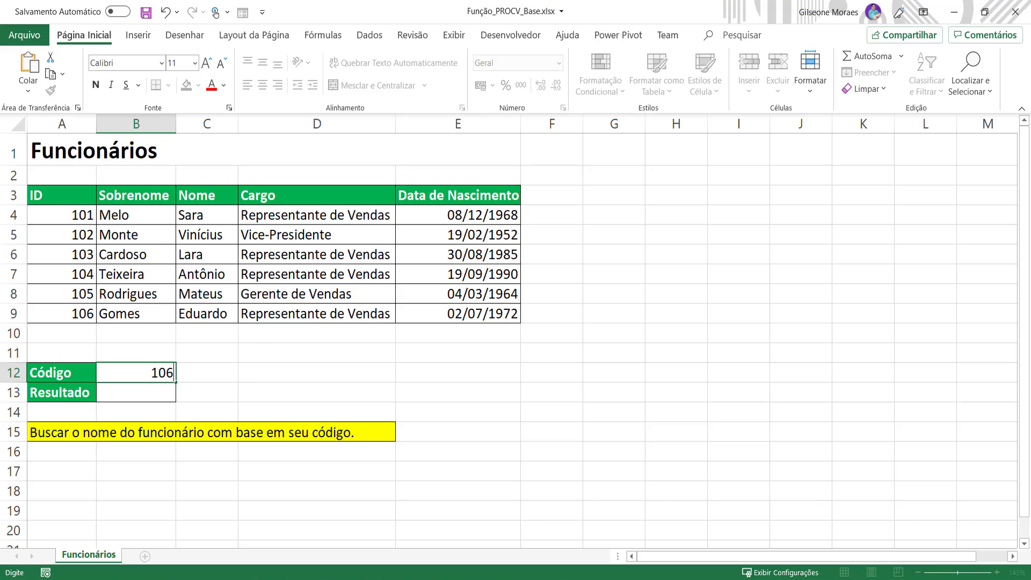
left_click(208, 299)
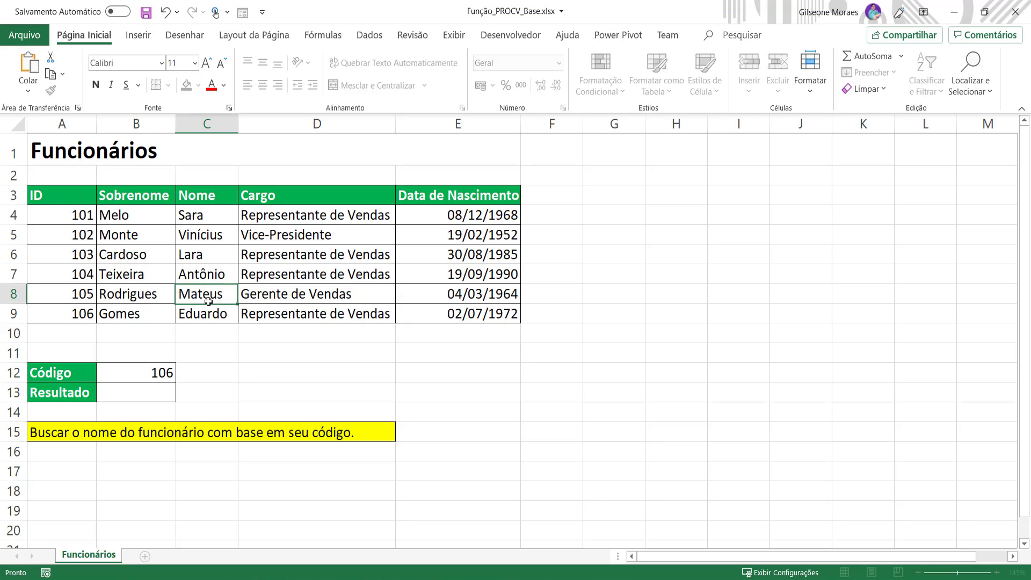
left_click(213, 310)
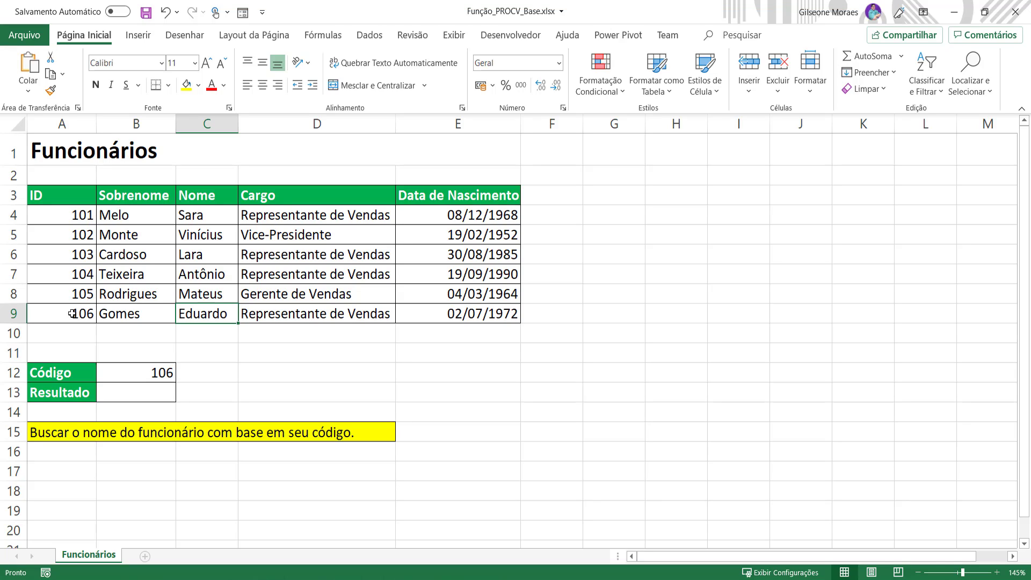
Step: Start a PROCV formula in cell B13 using B12 as the lookup value
left_click(151, 395)
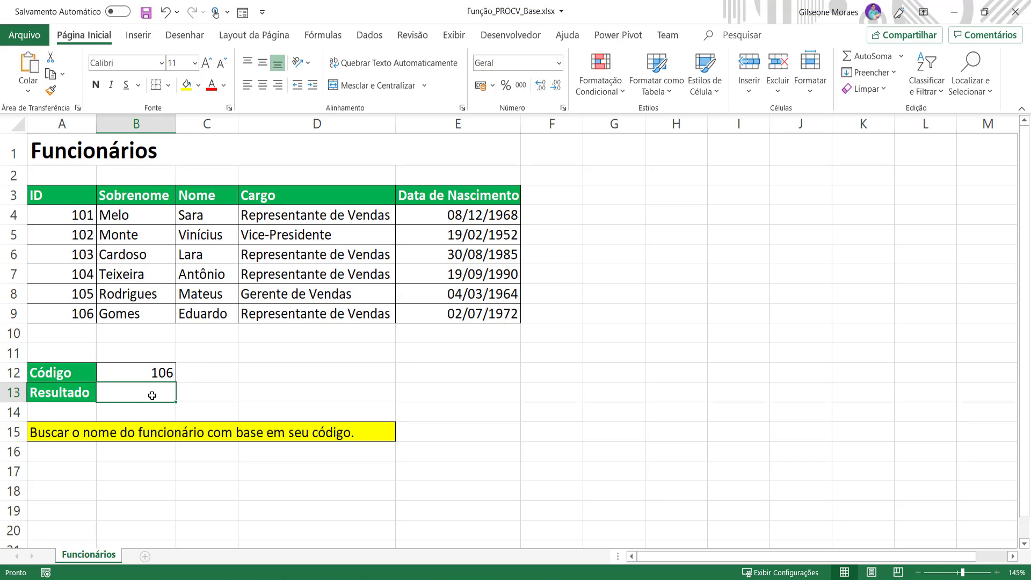
type("=PROC")
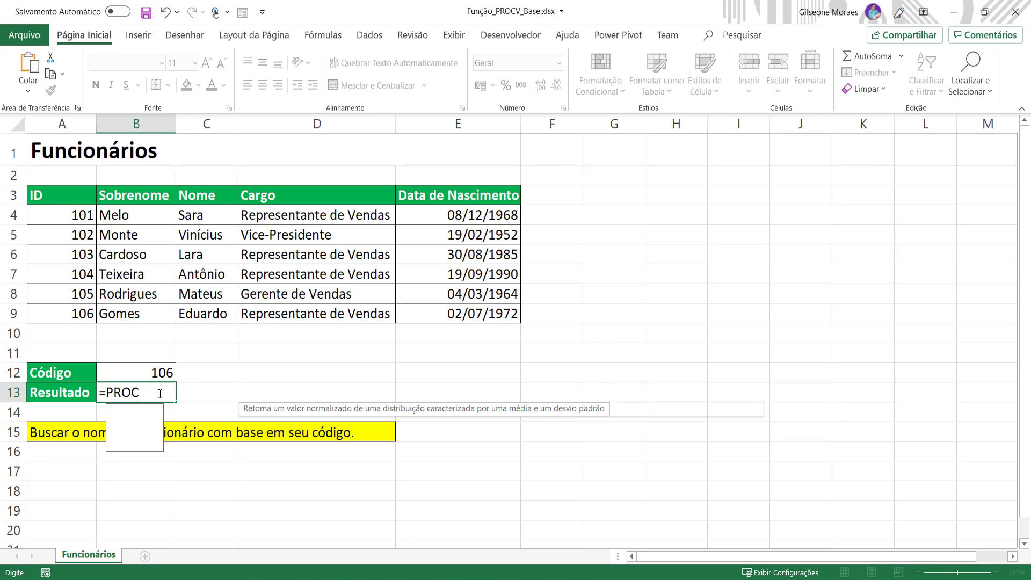
type("V")
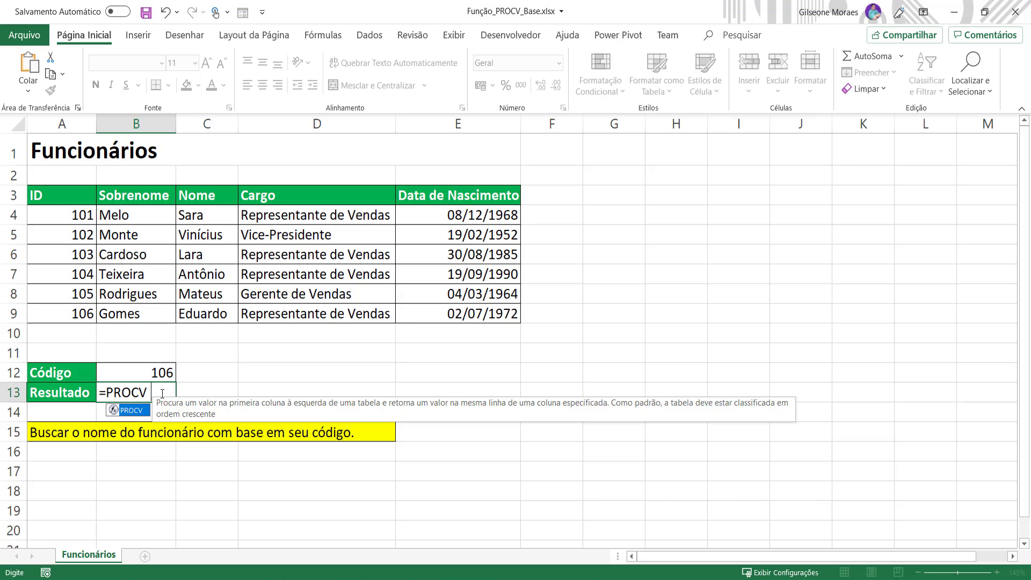
type("(")
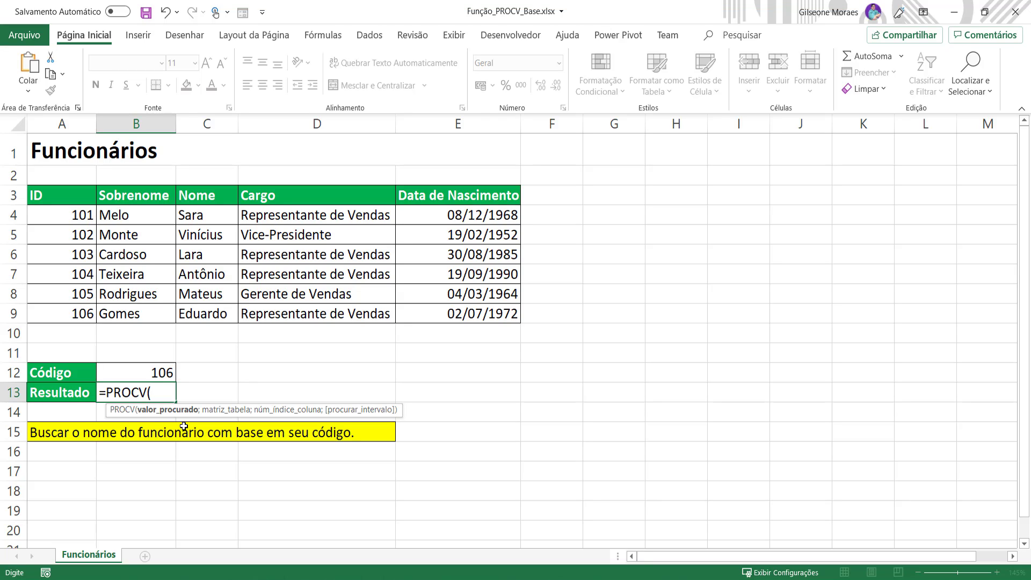
left_click(155, 374)
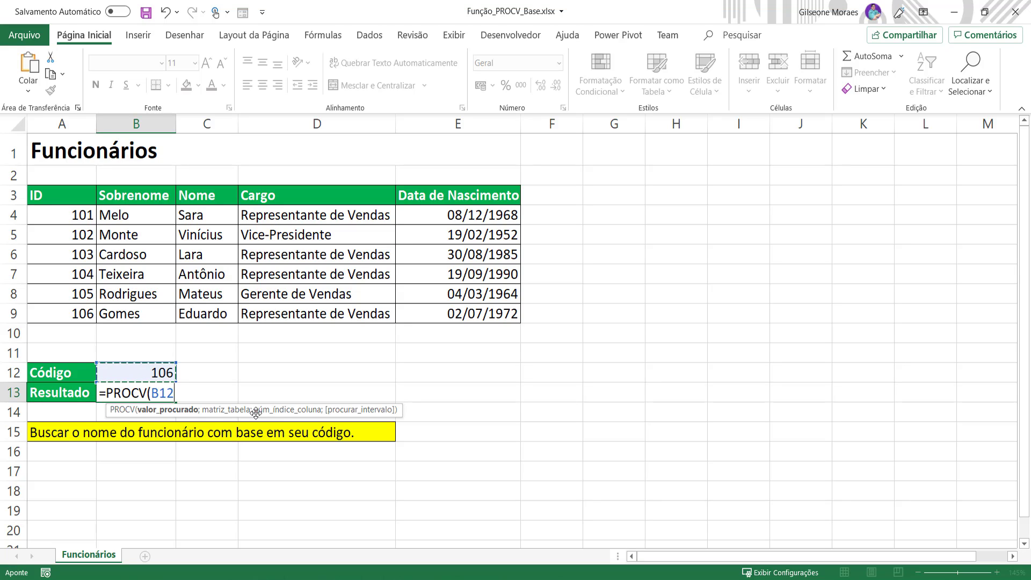
type(";")
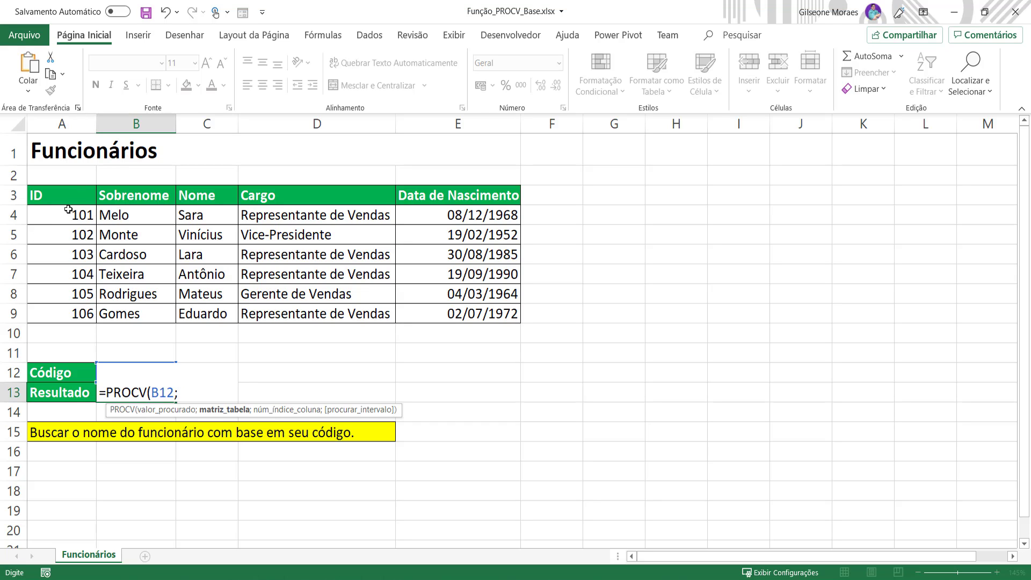
Step: Add the table range A4:E9 and column index 3 as the next PROCV arguments
left_click_drag(73, 215, 462, 317)
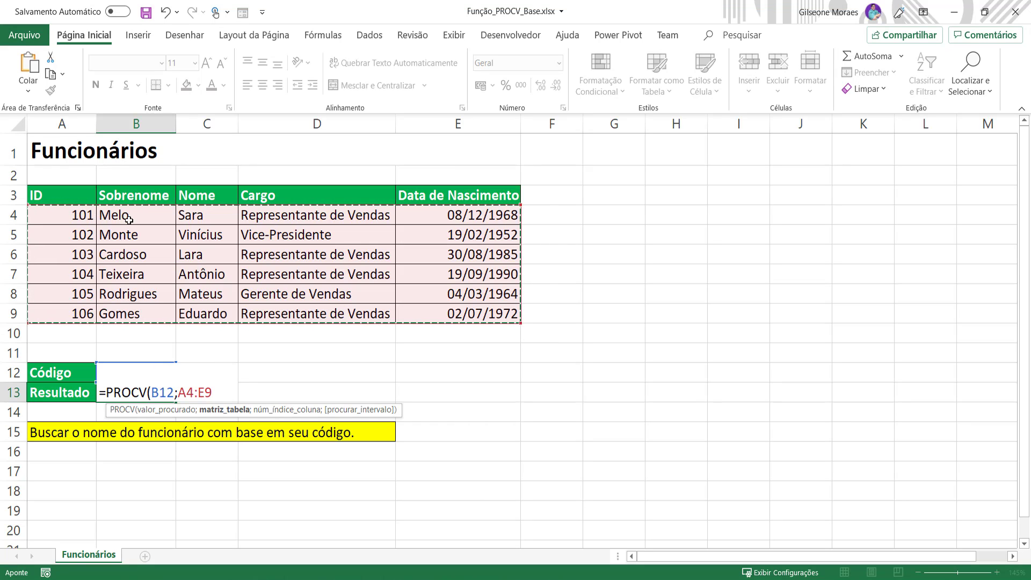
left_click_drag(65, 215, 480, 314)
type(";")
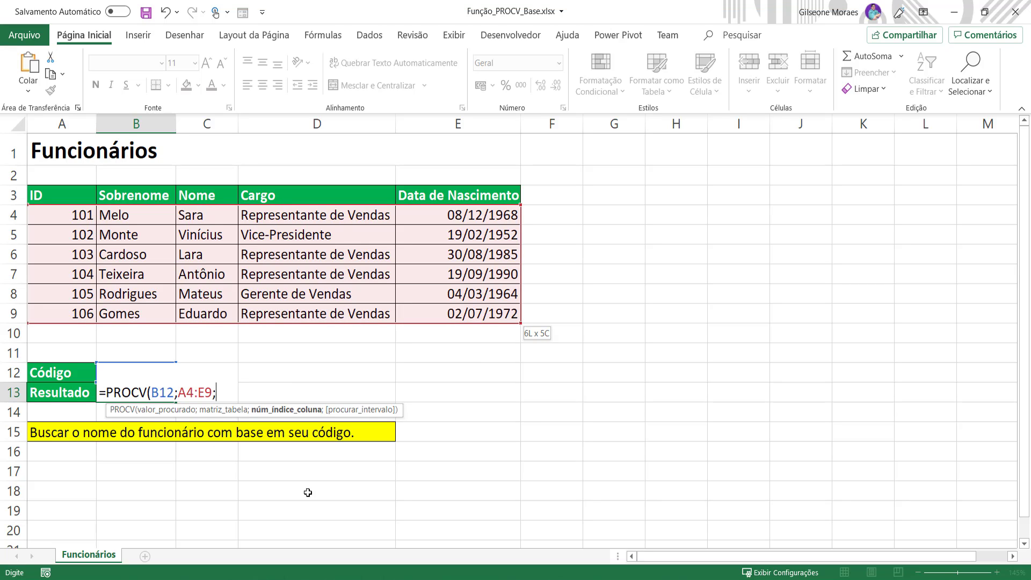
type("3;")
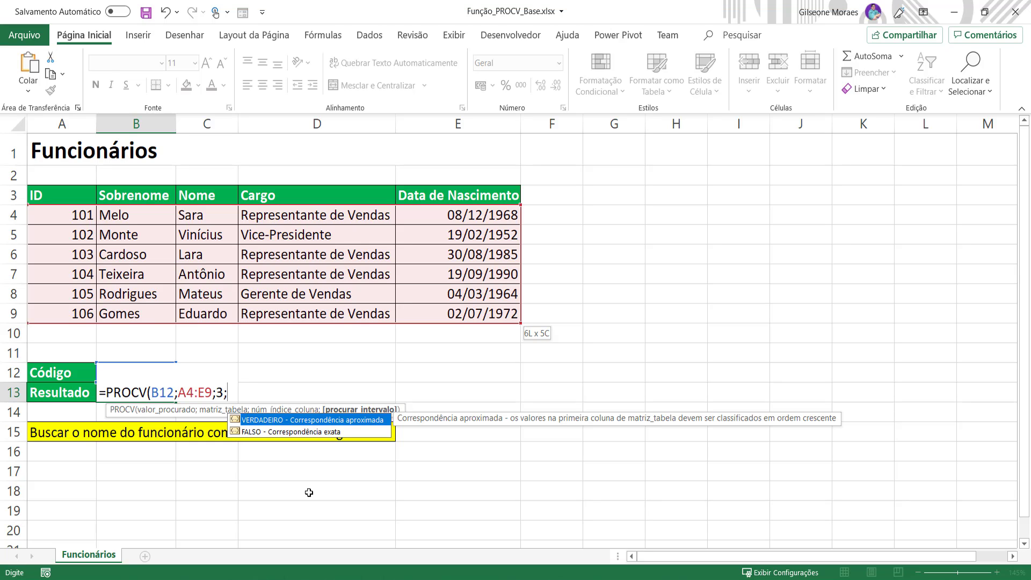
Step: Choose FALSO for exact match, close the parenthesis and confirm the formula
key("Down")
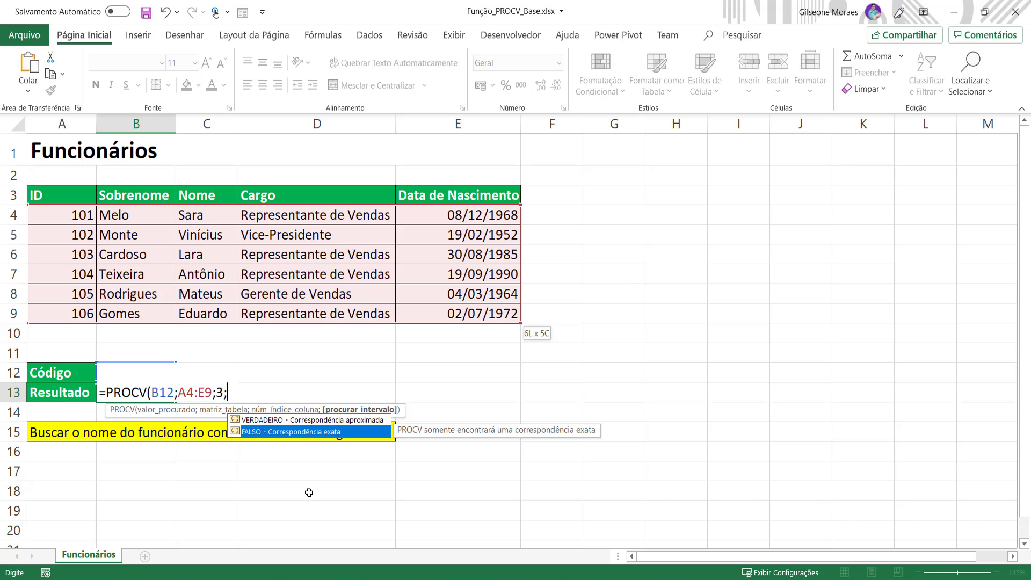
key("Up")
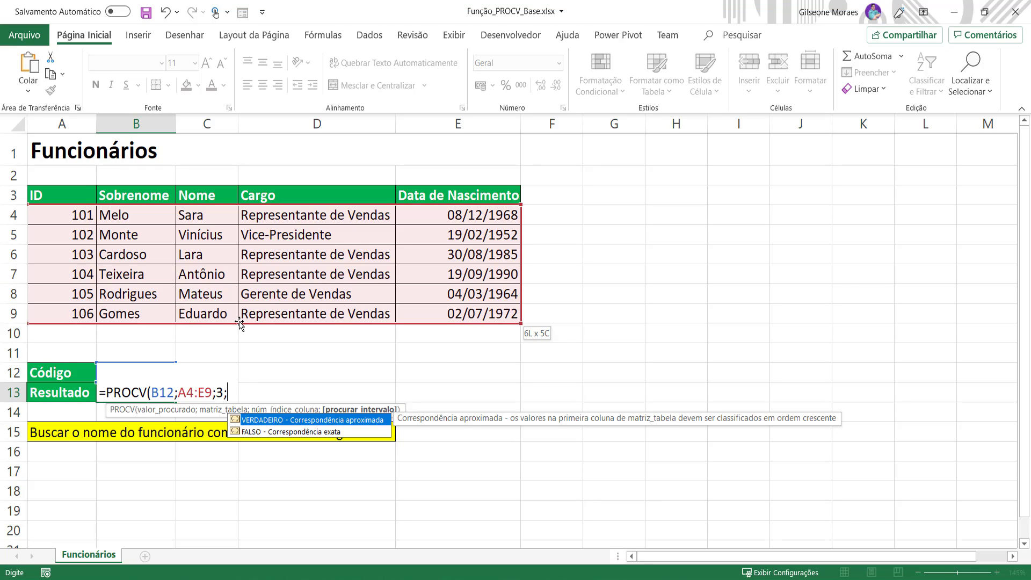
left_click(280, 433)
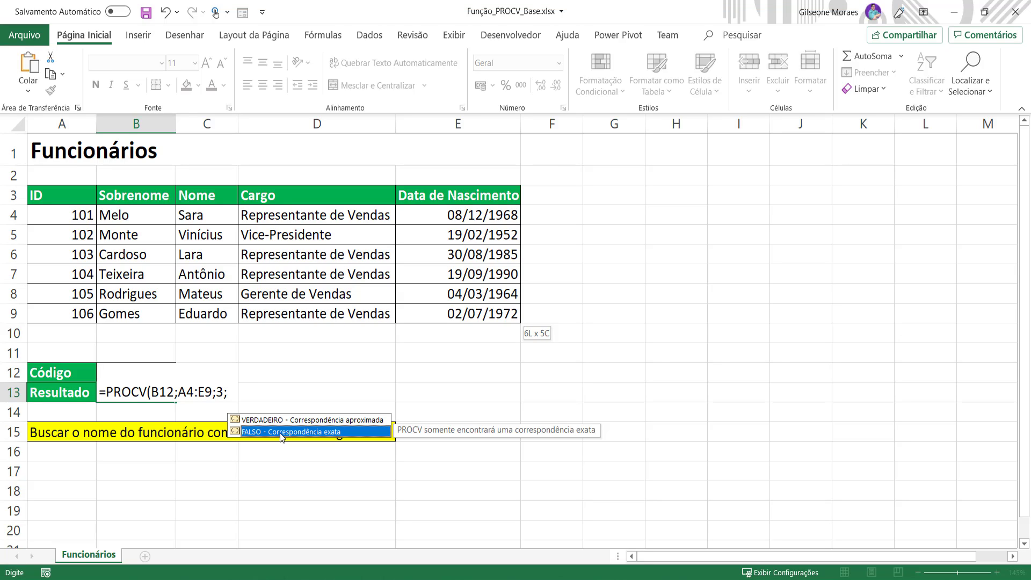
double_click(280, 433)
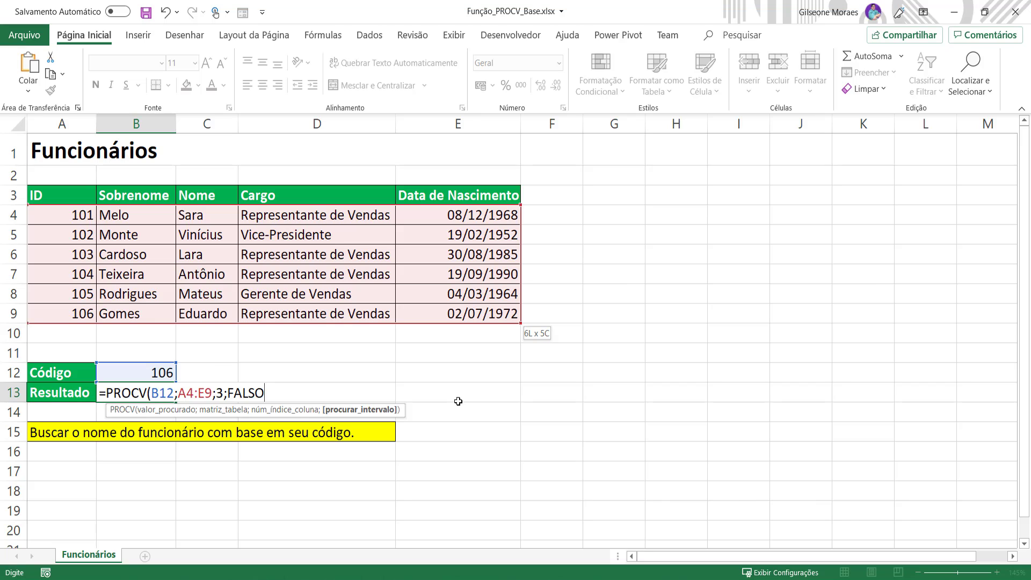
type(")")
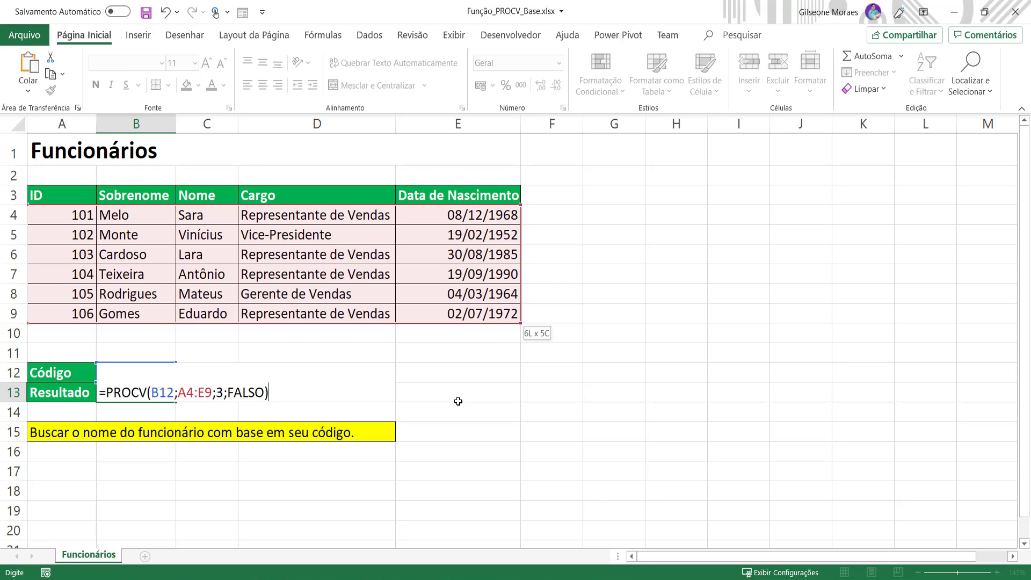
key("Return")
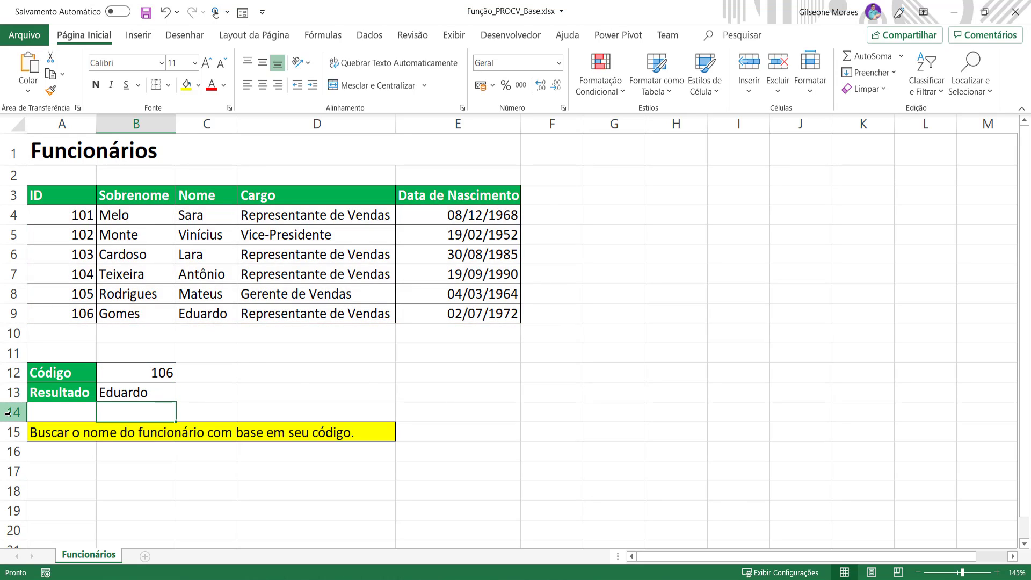
Step: Review the ID column and the lookup result against the table rows
left_click(126, 390)
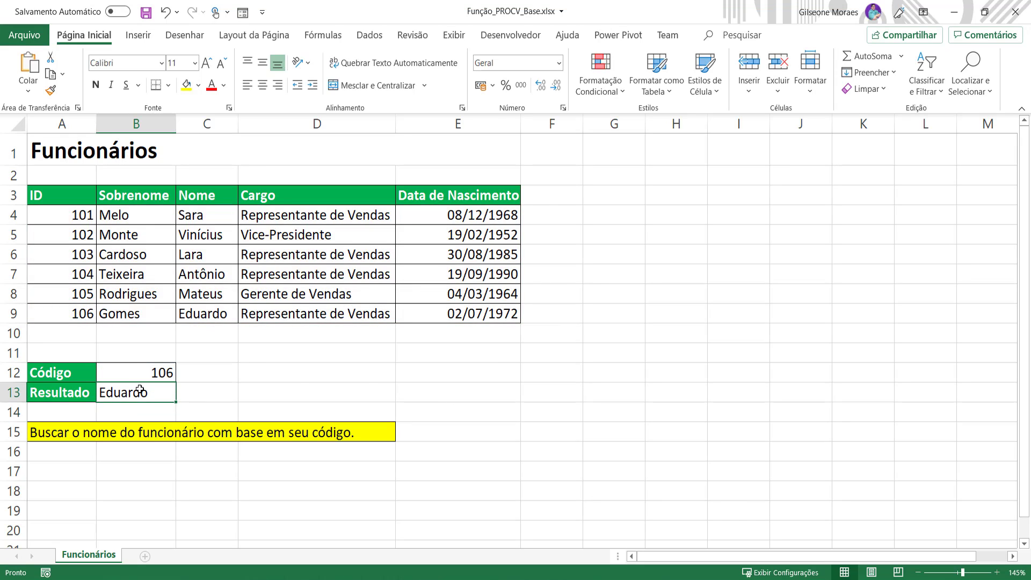
left_click(57, 311)
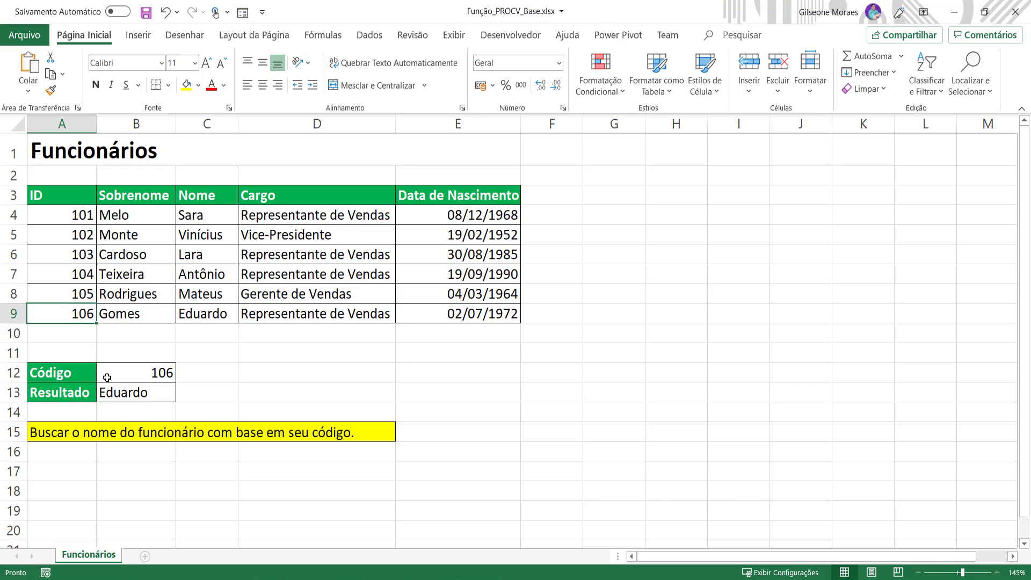
left_click(48, 378)
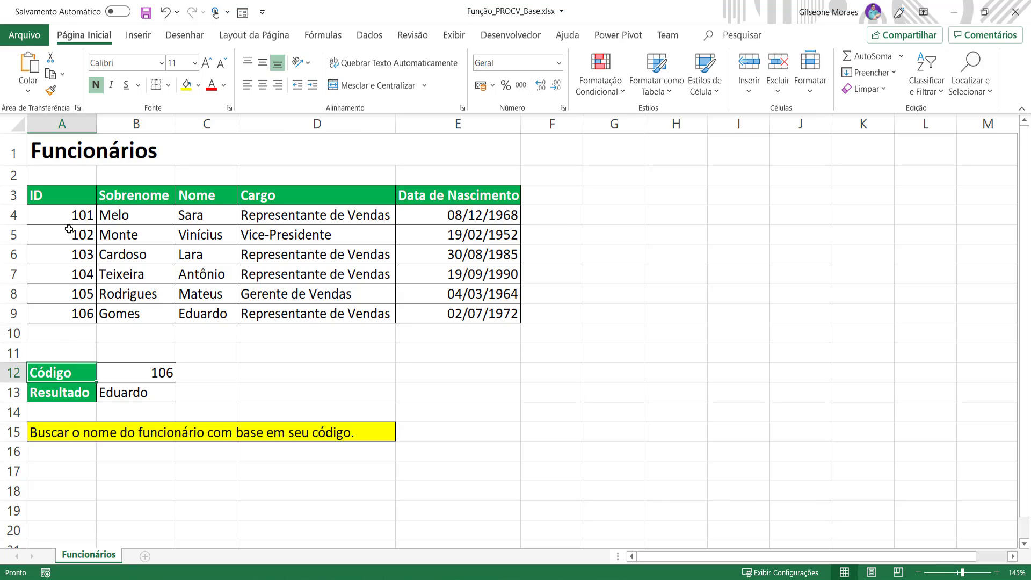
left_click(50, 195)
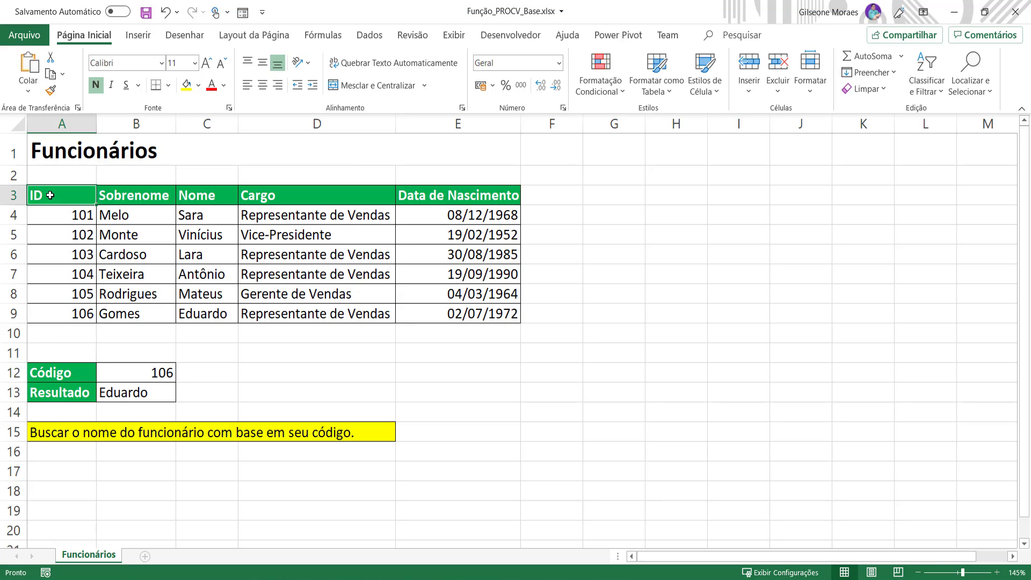
left_click(76, 375)
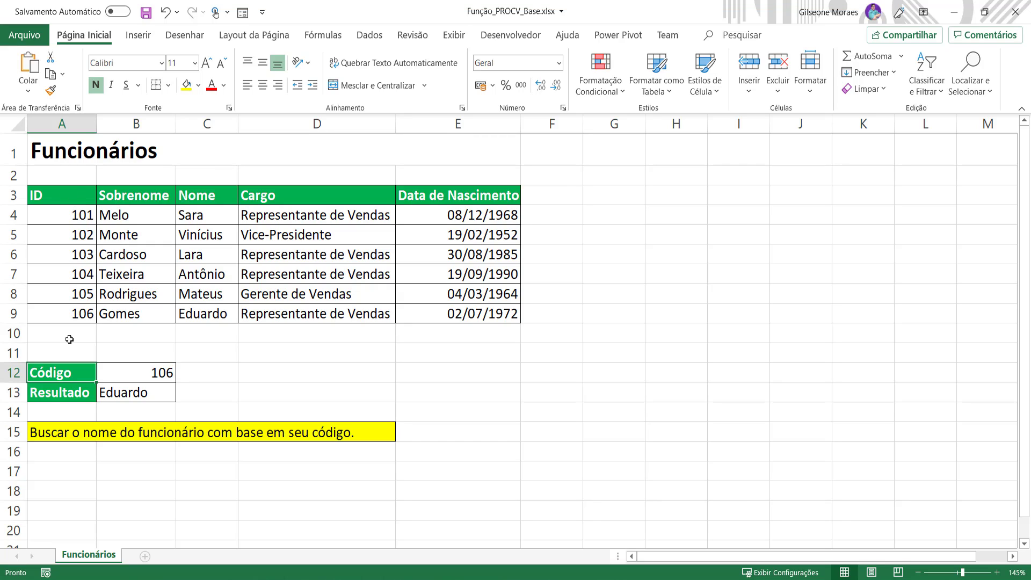
double_click(66, 197)
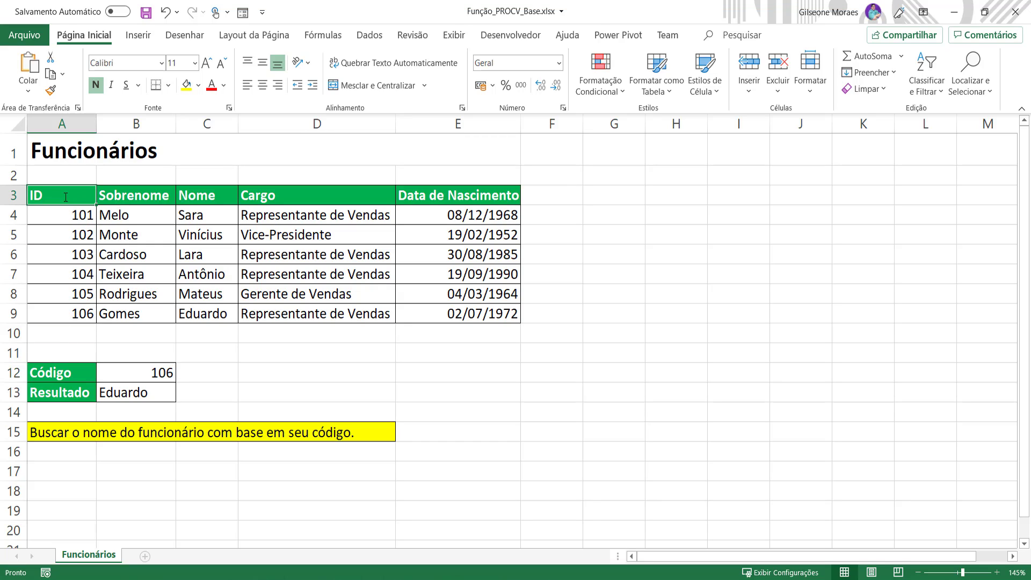
key("Return")
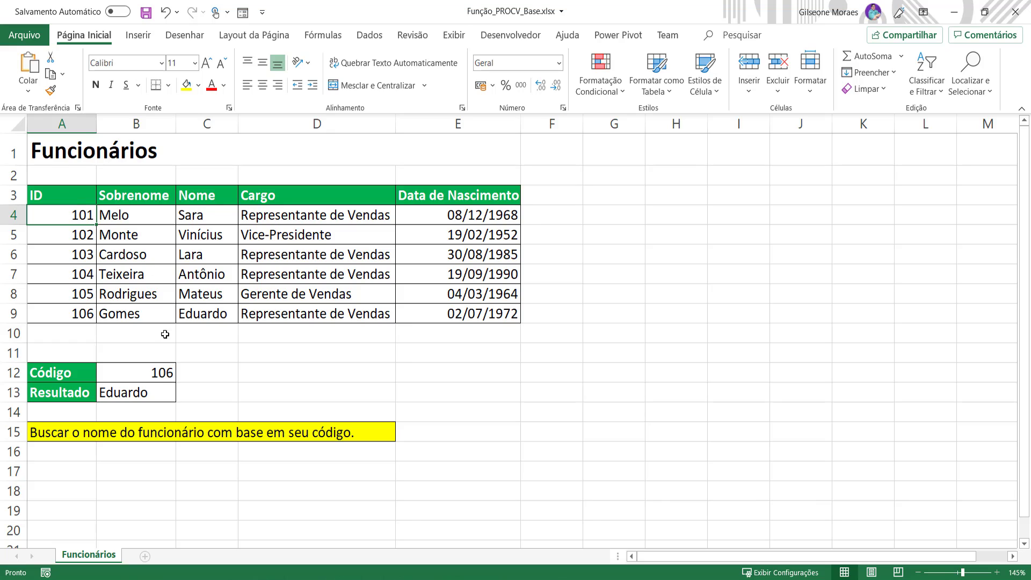
Step: Change the code in B12 to 104 and check the name returned in B13
left_click(158, 376)
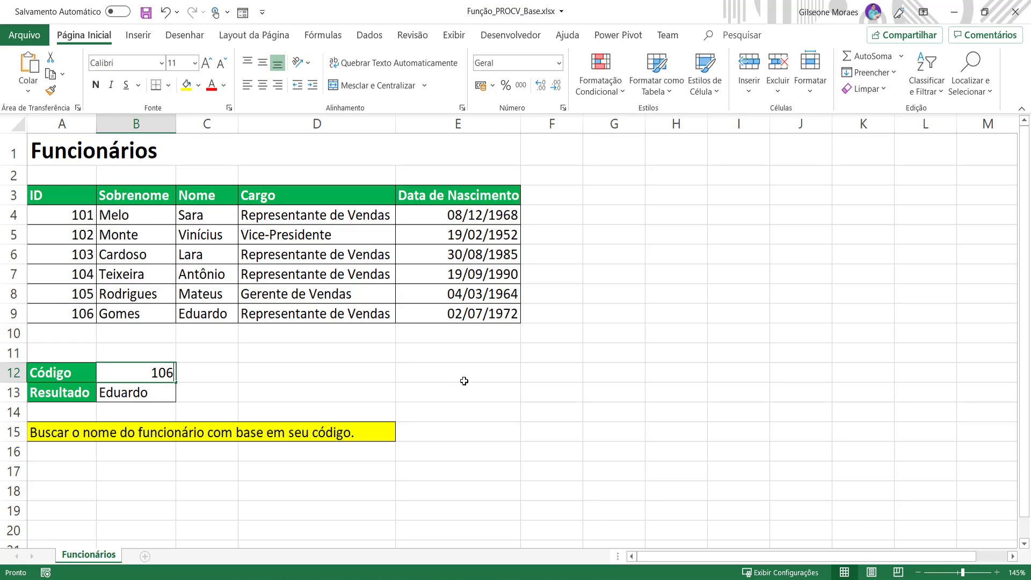
type("104")
key("Return")
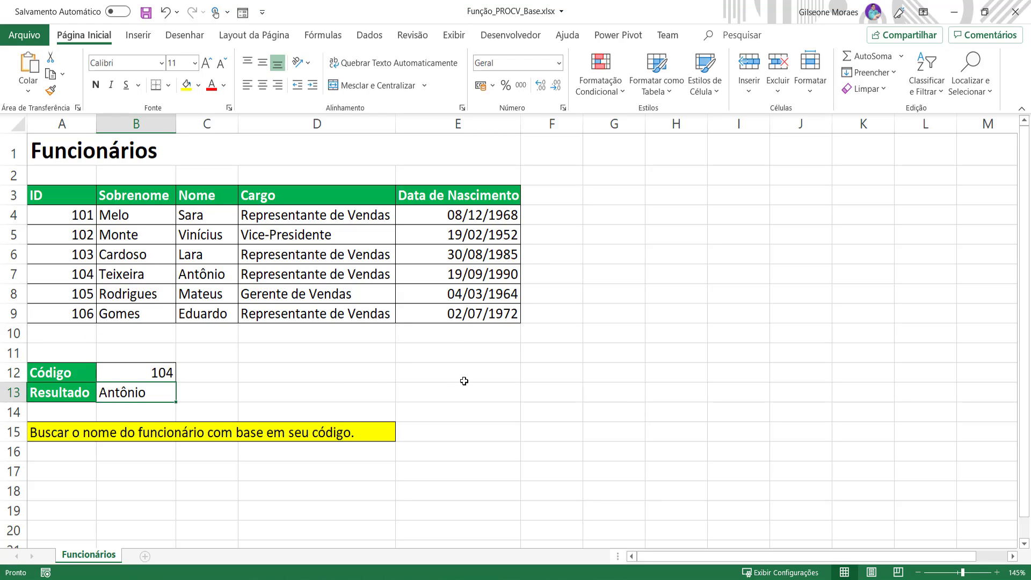
left_click(210, 277)
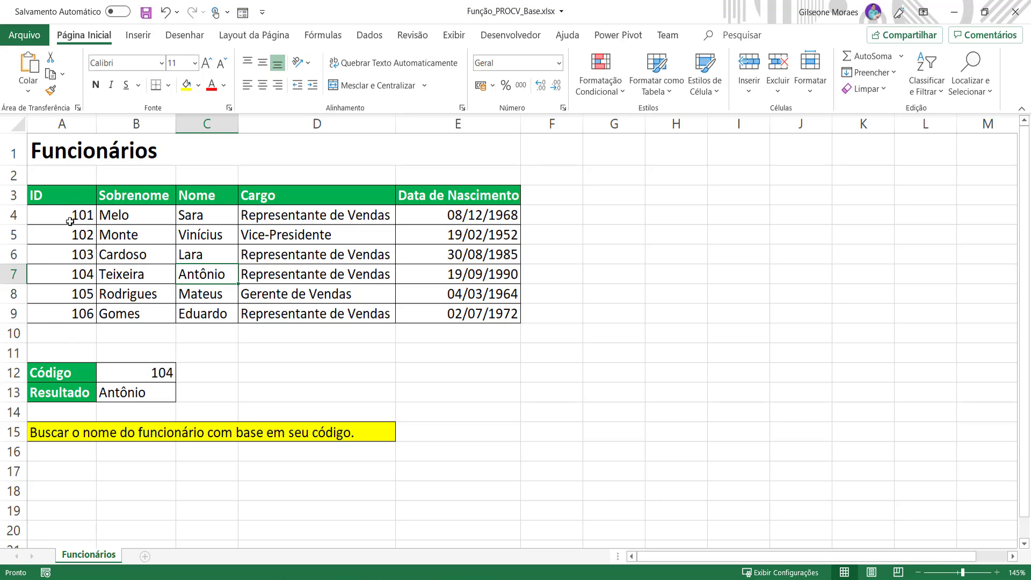
left_click(161, 397)
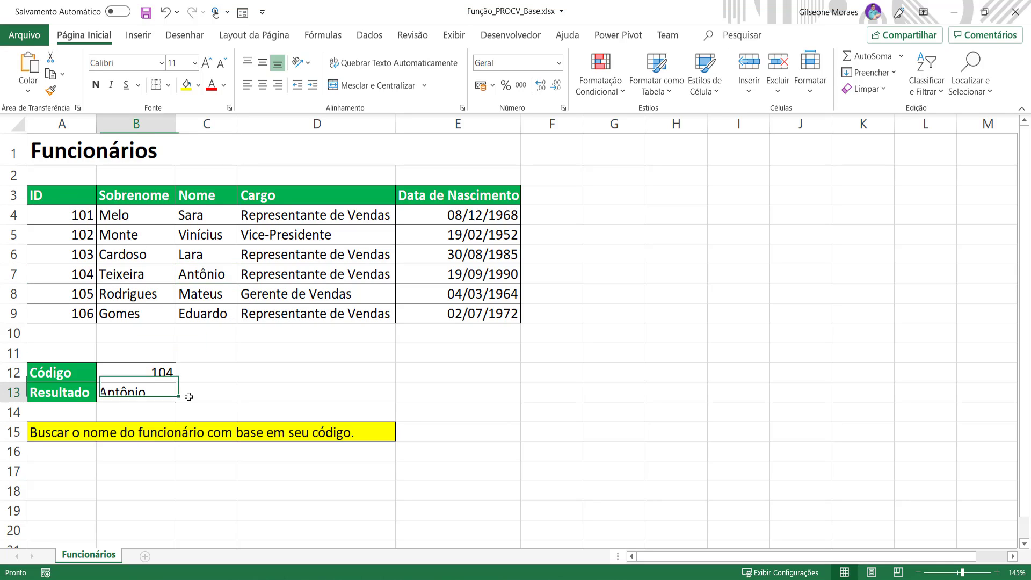
Step: Clear the result formula and insert an entire new column before column A of the sheet
key("Delete")
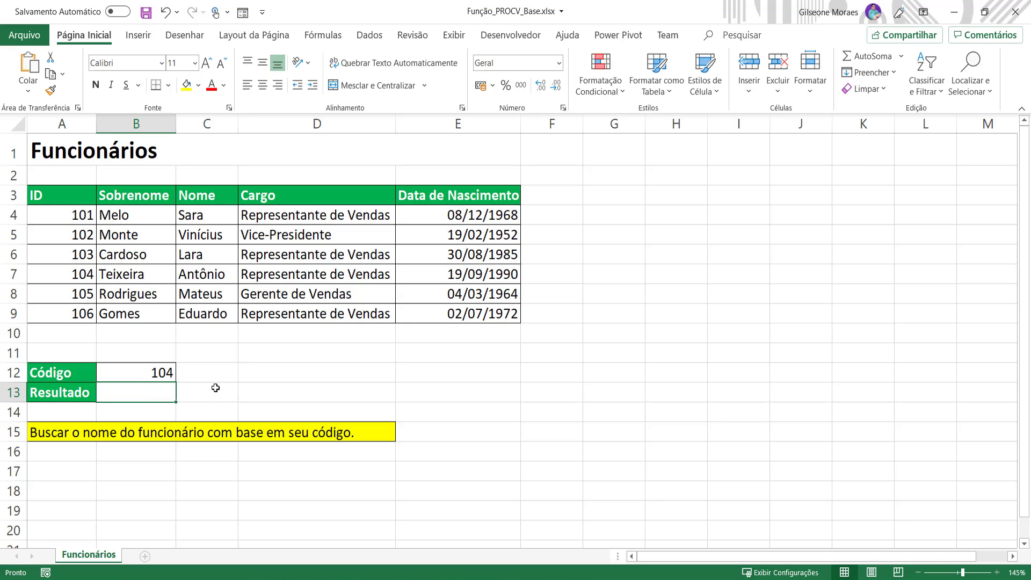
left_click_drag(490, 318, 53, 197)
left_click(53, 197)
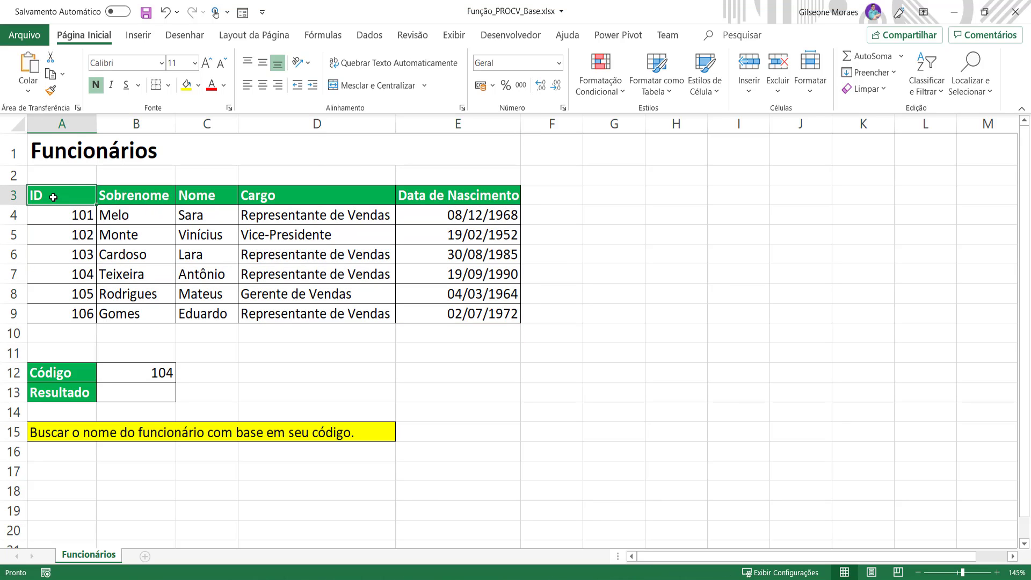
right_click(53, 197)
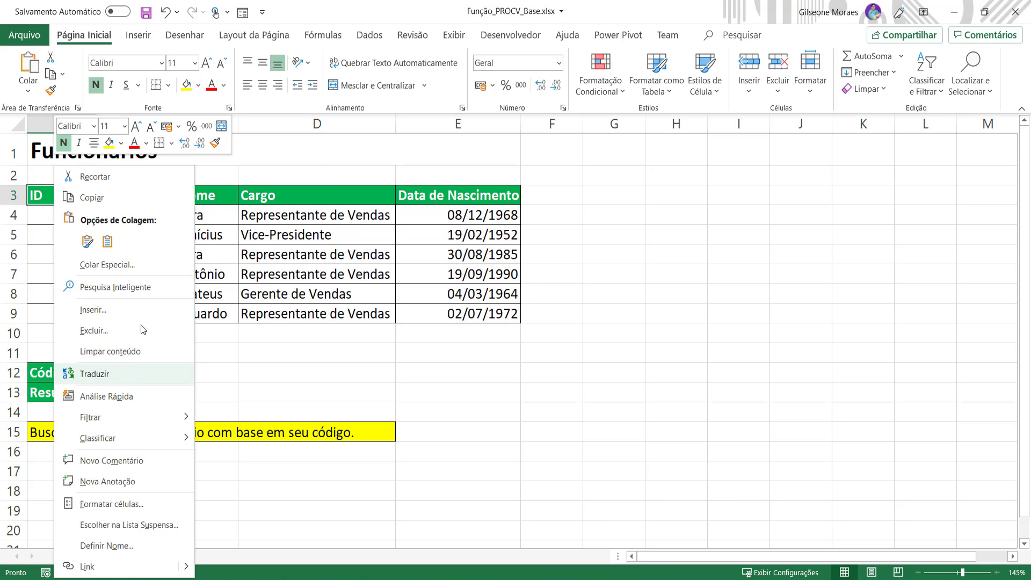
left_click(93, 311)
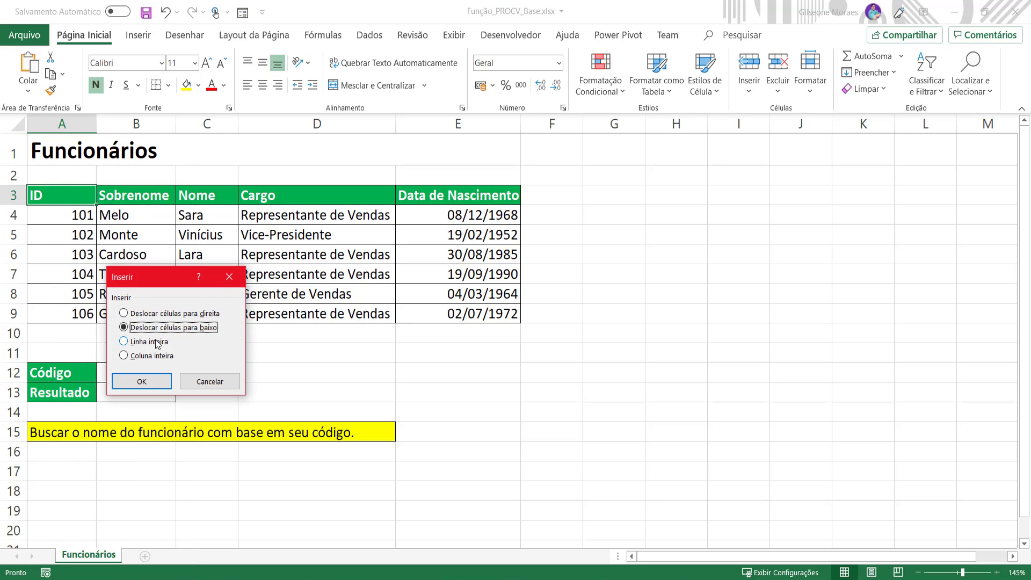
left_click(150, 356)
left_click(209, 381)
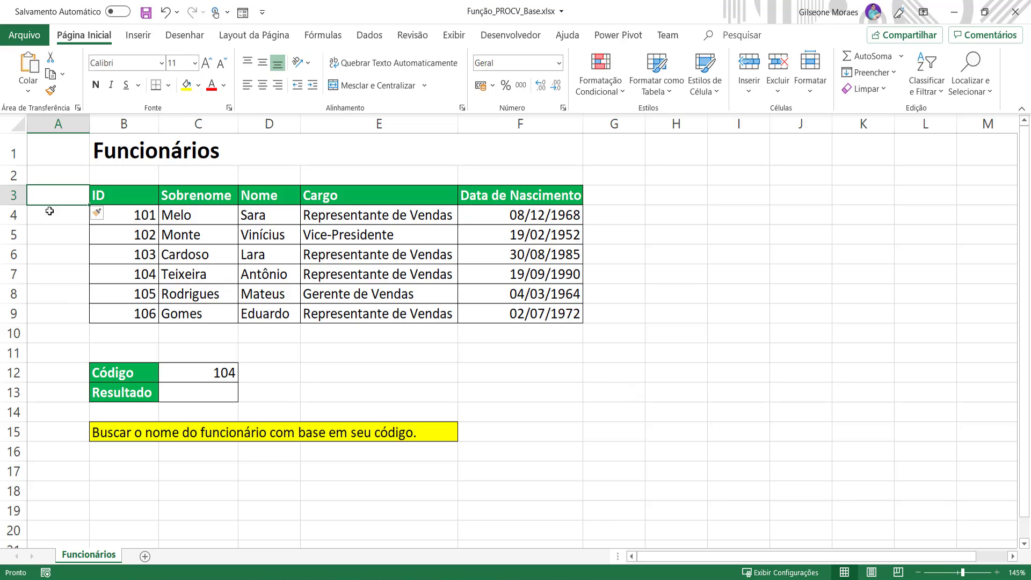
Step: Start a PROCV formula in C13 using the code in C12 as the lookup value
left_click(41, 174)
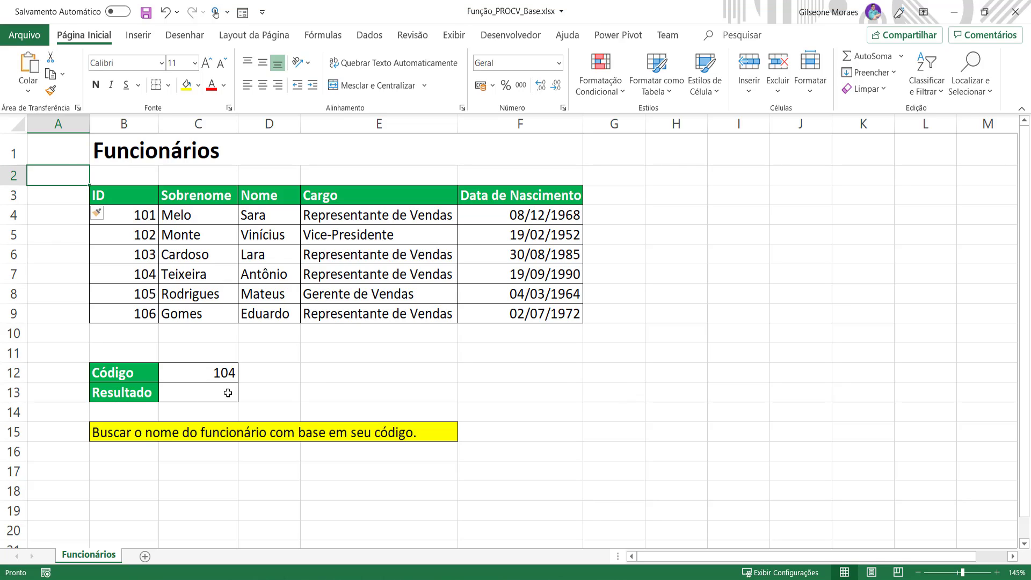
left_click(531, 398)
left_click(200, 392)
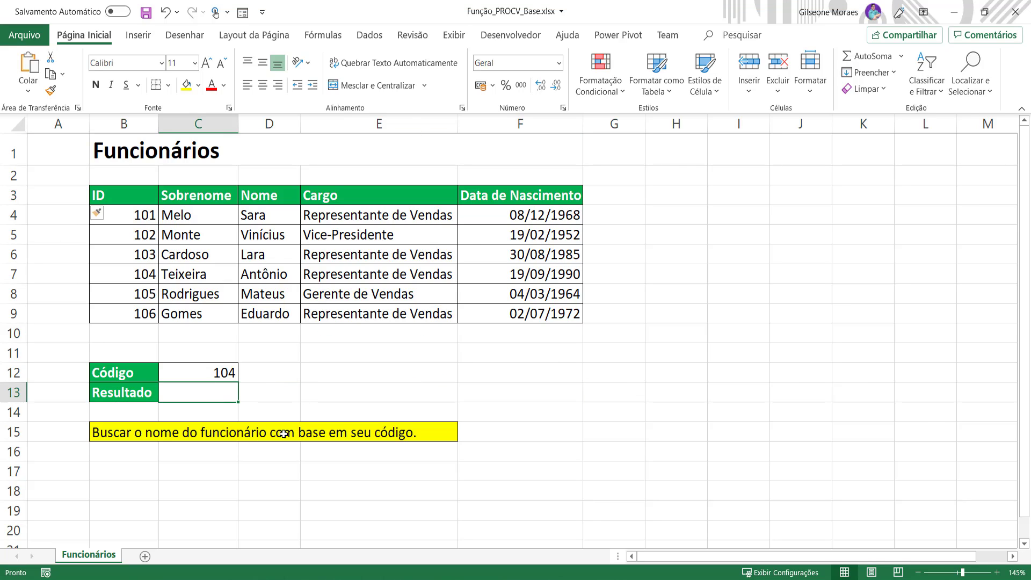
type("=PROCV")
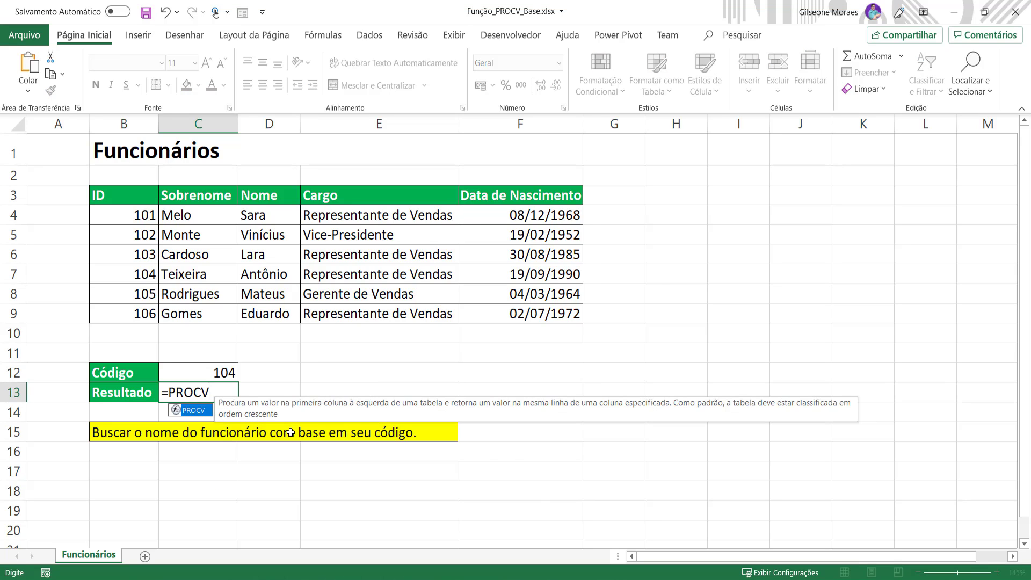
type("(")
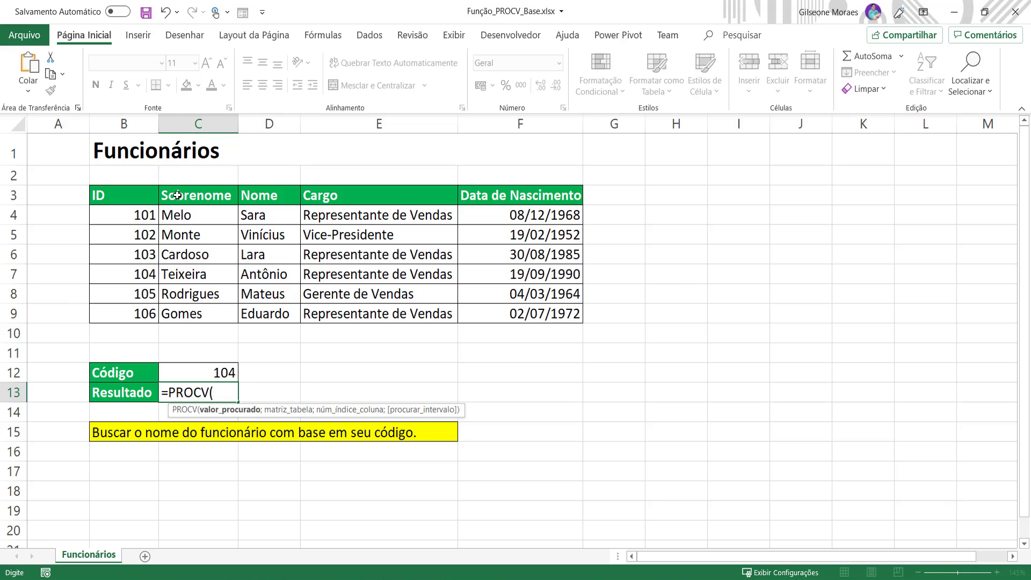
left_click(208, 372)
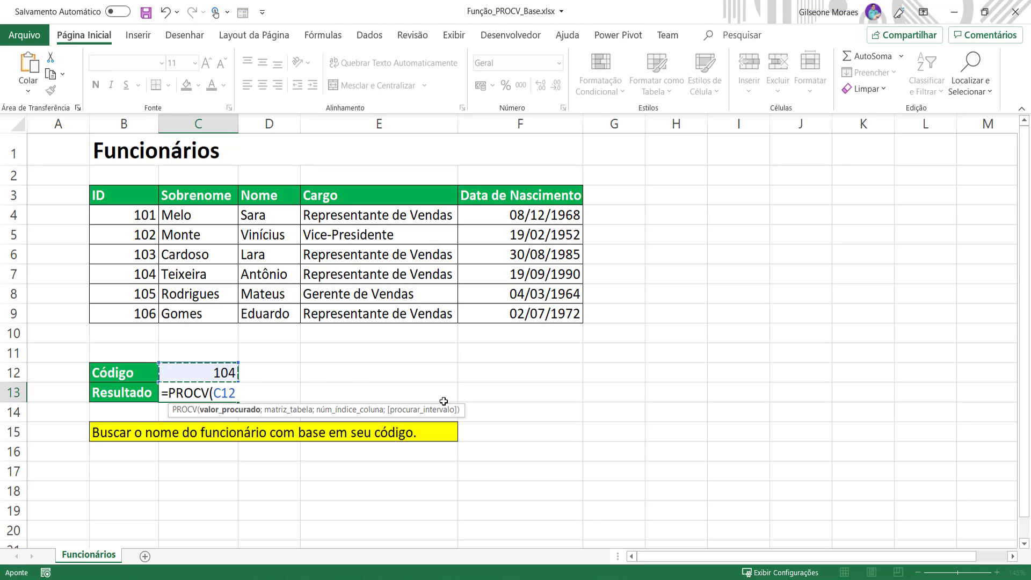
type(";")
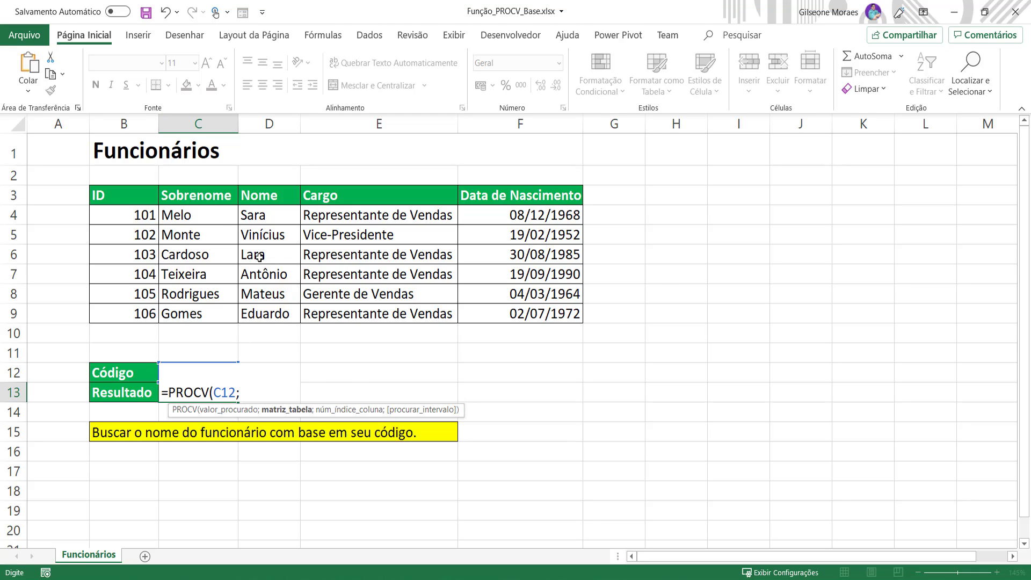
Step: Add the table range B4:F9 and column index 3 as the next PROCV arguments
left_click_drag(132, 214, 562, 314)
type(";")
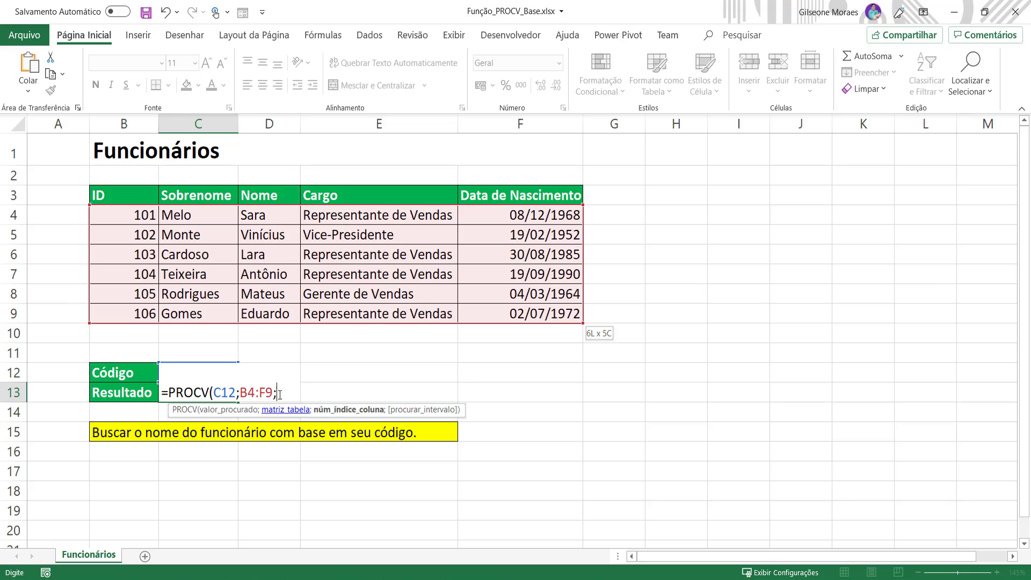
type(";")
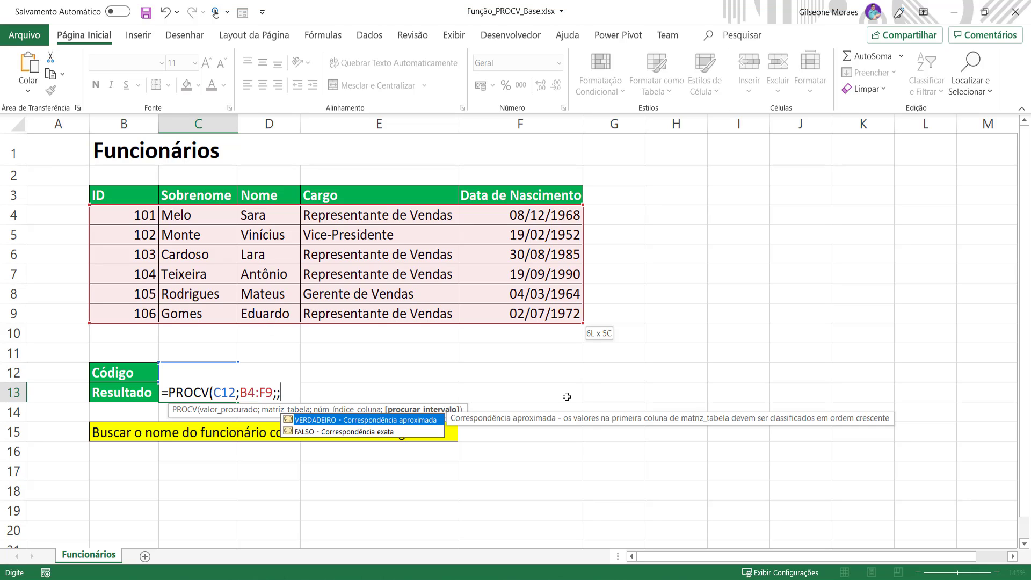
key("BackSpace")
type("3")
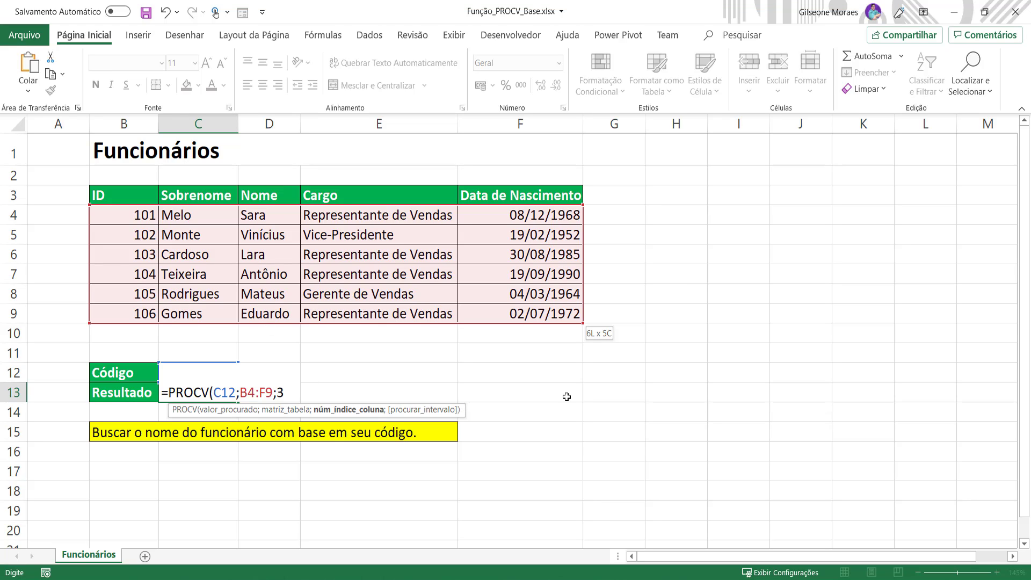
type(";")
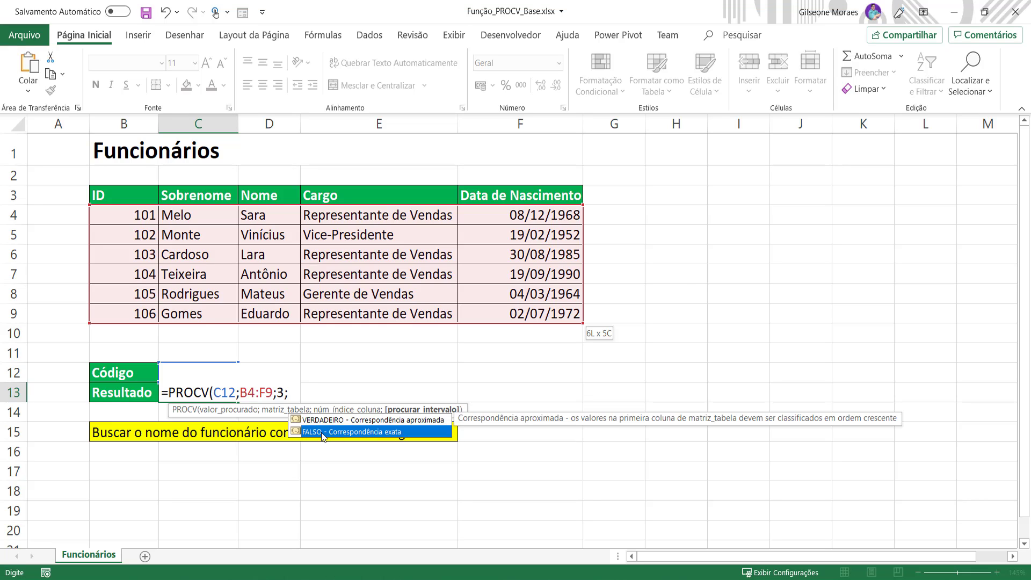
Step: Pick FALSO for an exact match, close the parenthesis and confirm the C13 formula
double_click(321, 433)
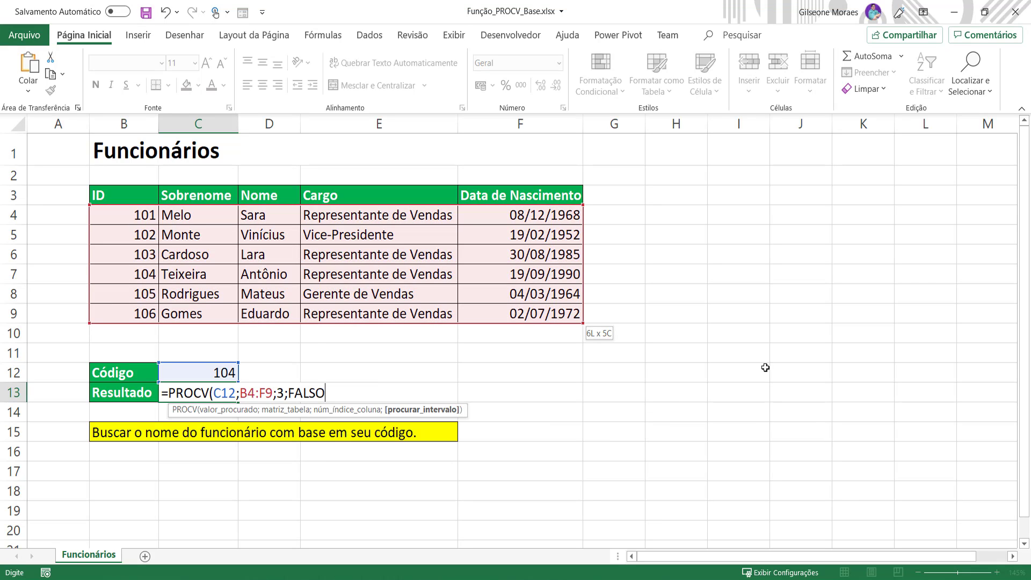
type(")")
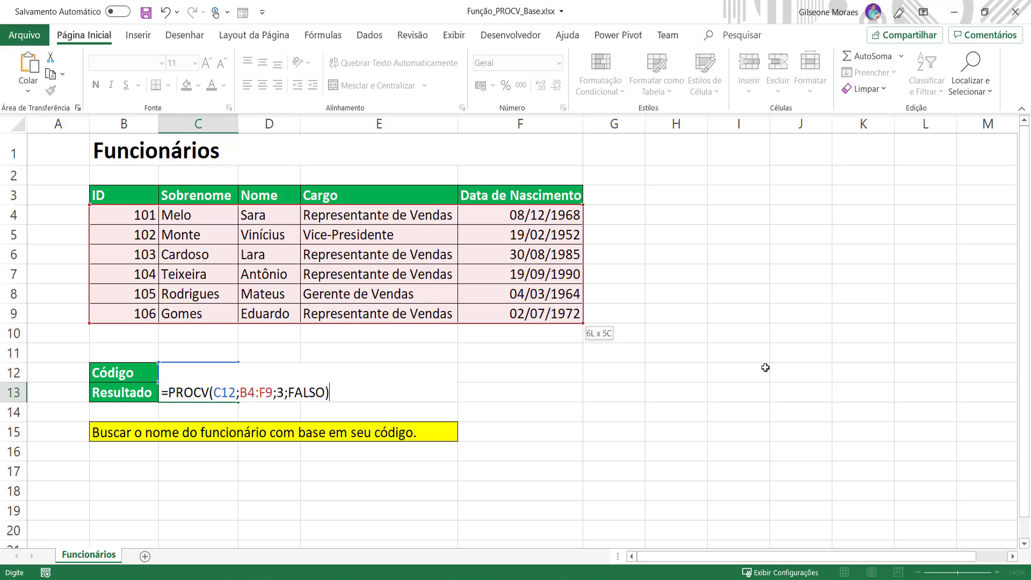
key("Return")
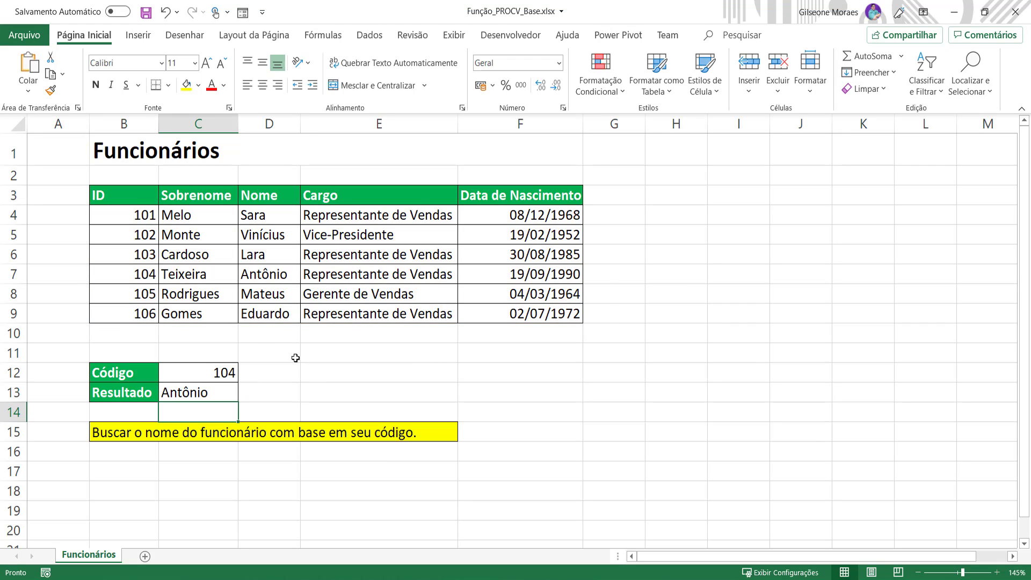
Step: Copy the Código and Resultado block B12:C13 to E12:F13 and clear the pasted result cell
left_click(269, 283)
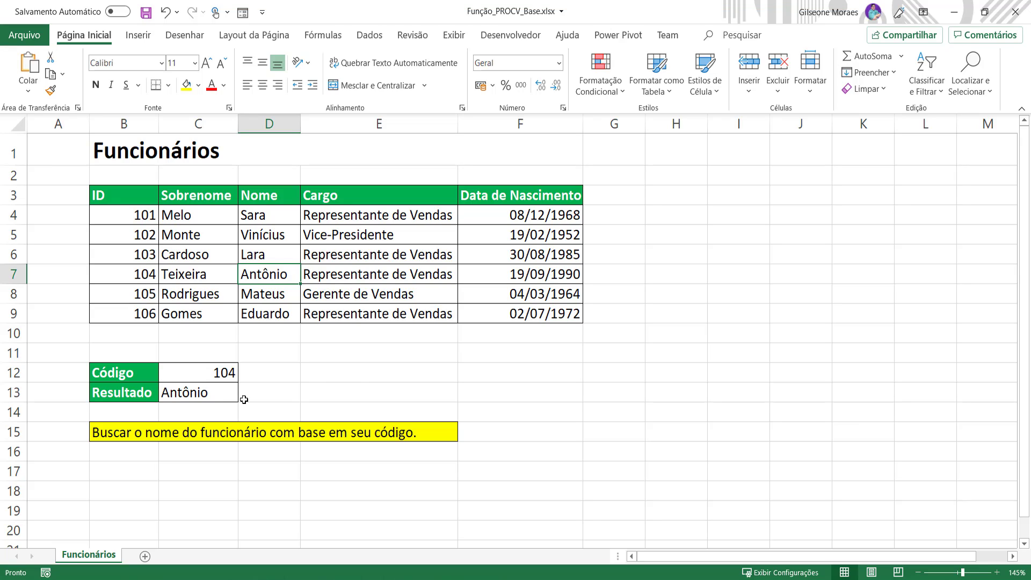
left_click(369, 370)
left_click_drag(132, 370, 177, 394)
key("ctrl+c")
left_click(444, 374)
key("ctrl+v")
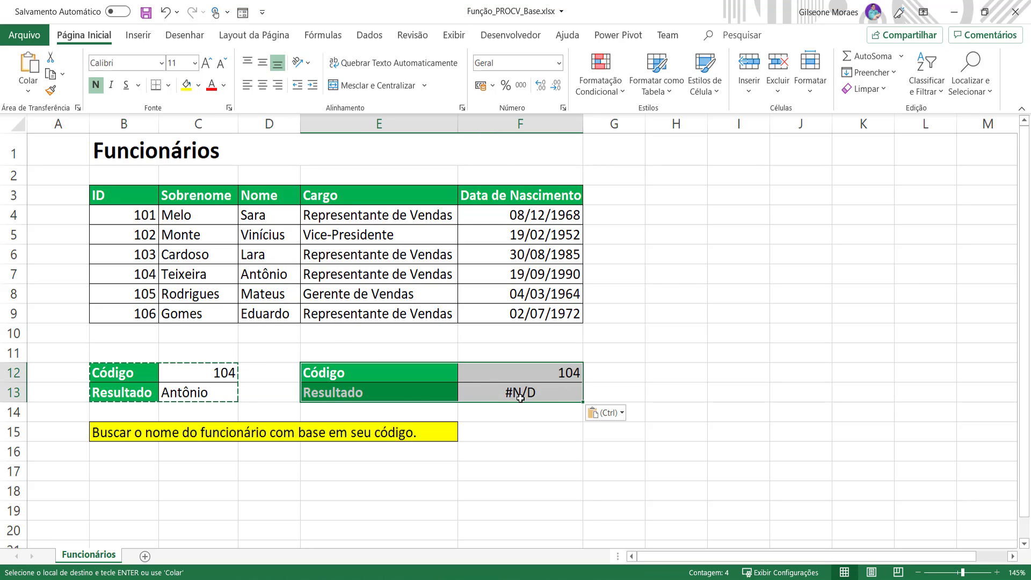
left_click(519, 390)
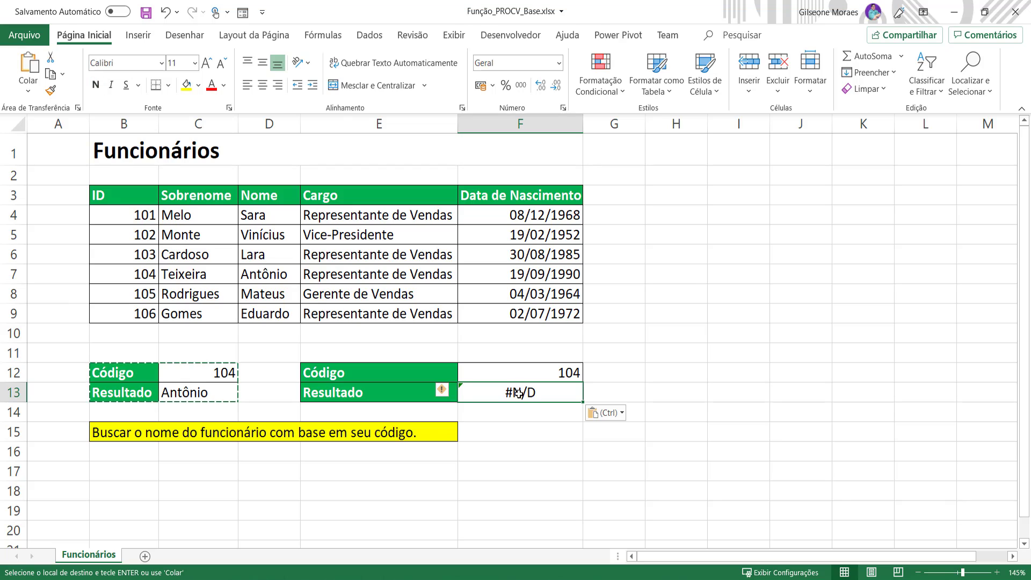
key("Delete")
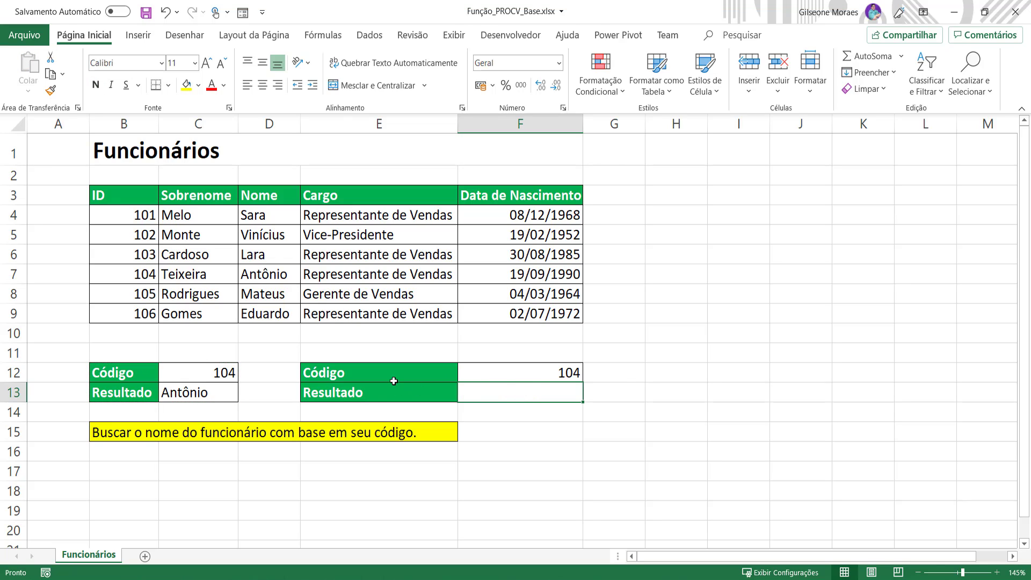
Step: Relabel the copied block's headings as Nome and Cargo
left_click(394, 379)
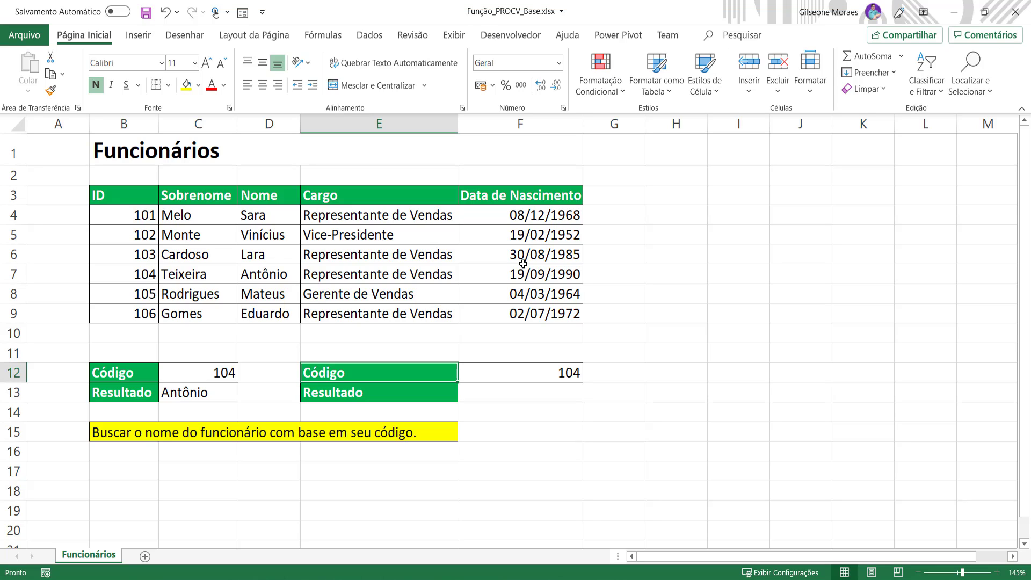
key("Up")
key("Down")
type("Nome")
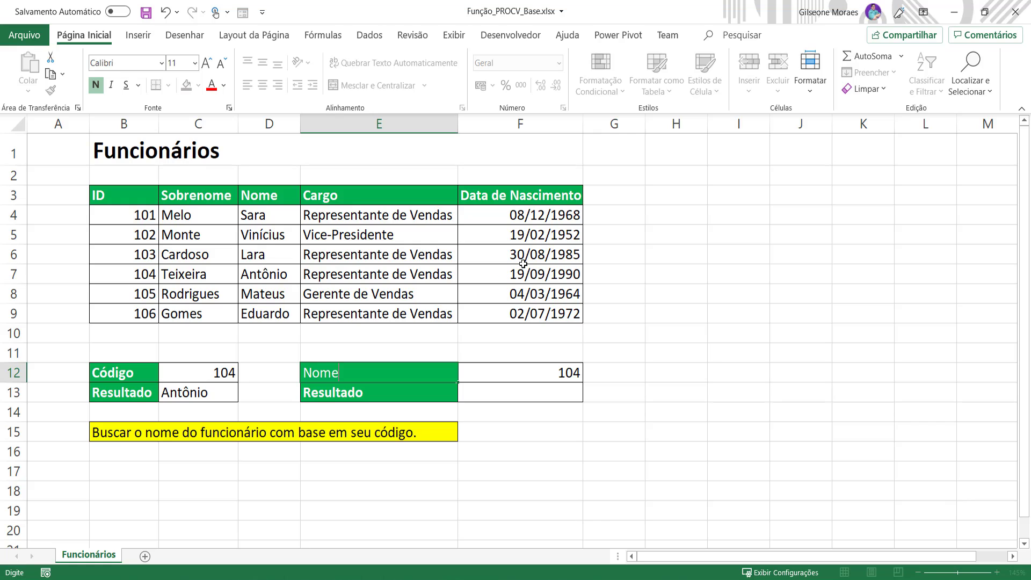
key("Return")
type("Cargo")
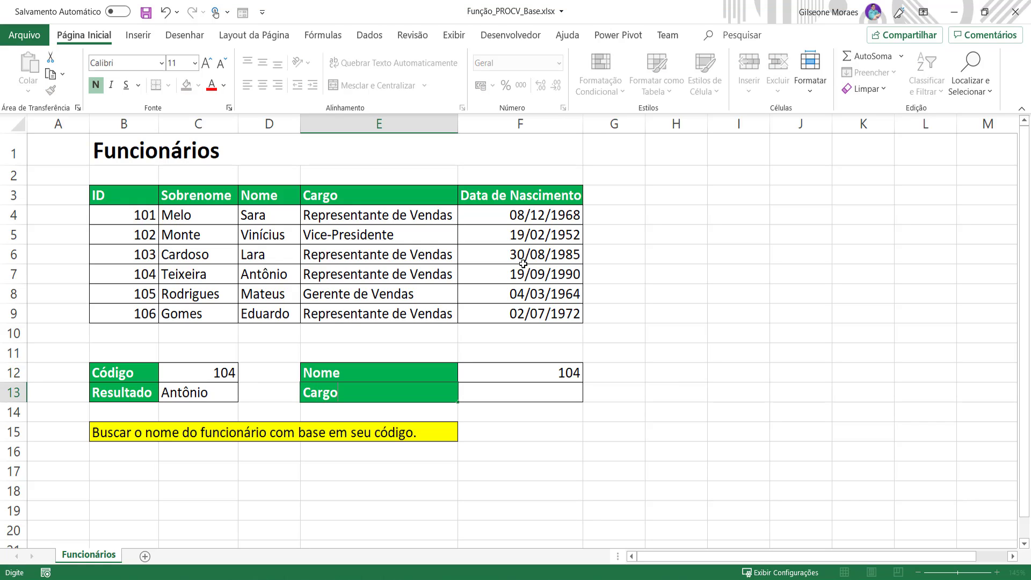
key("Return")
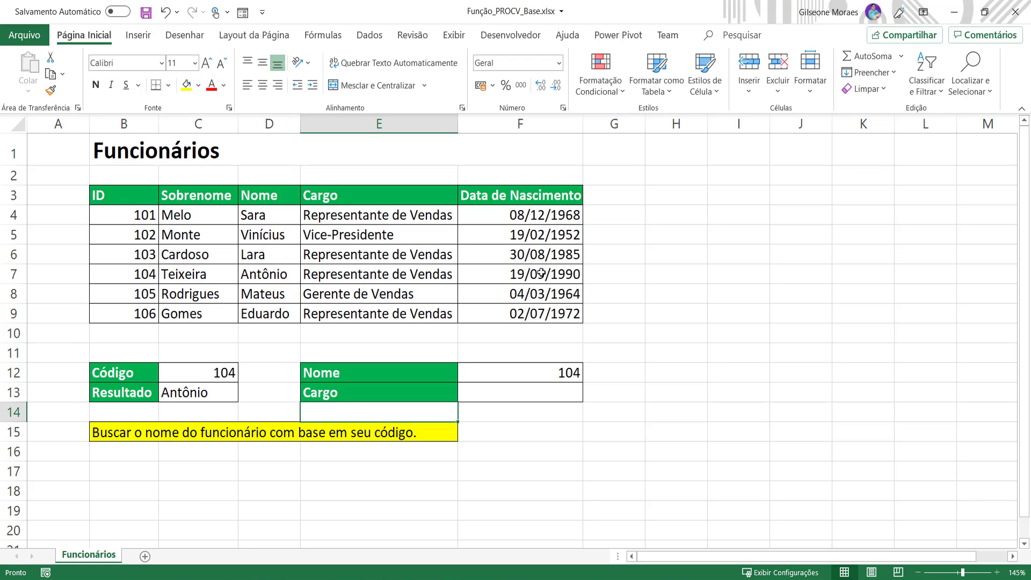
Step: Enter Mateus as the name to look up in F12
left_click(662, 427)
left_click(572, 368)
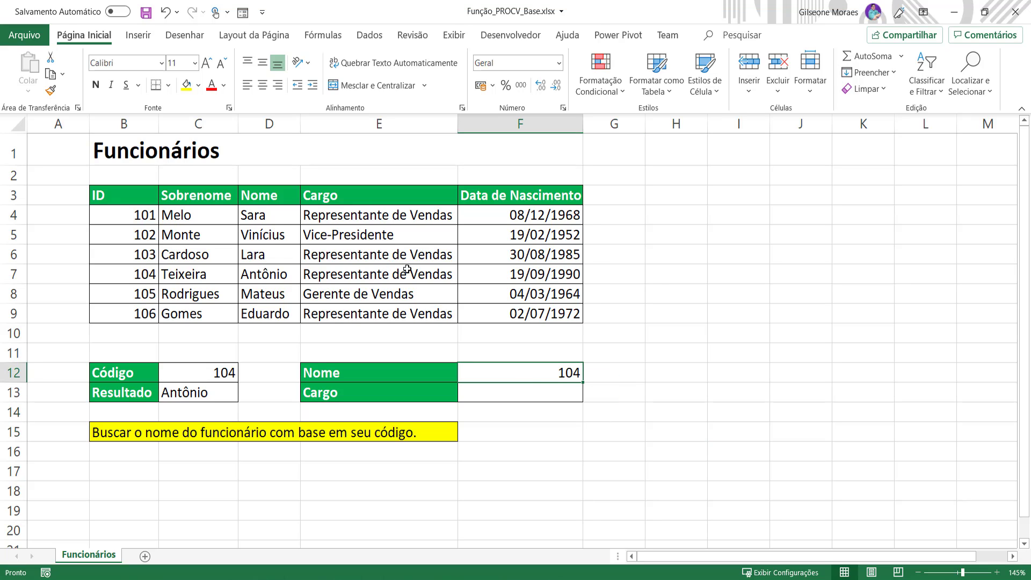
type("Mateus")
key("Return")
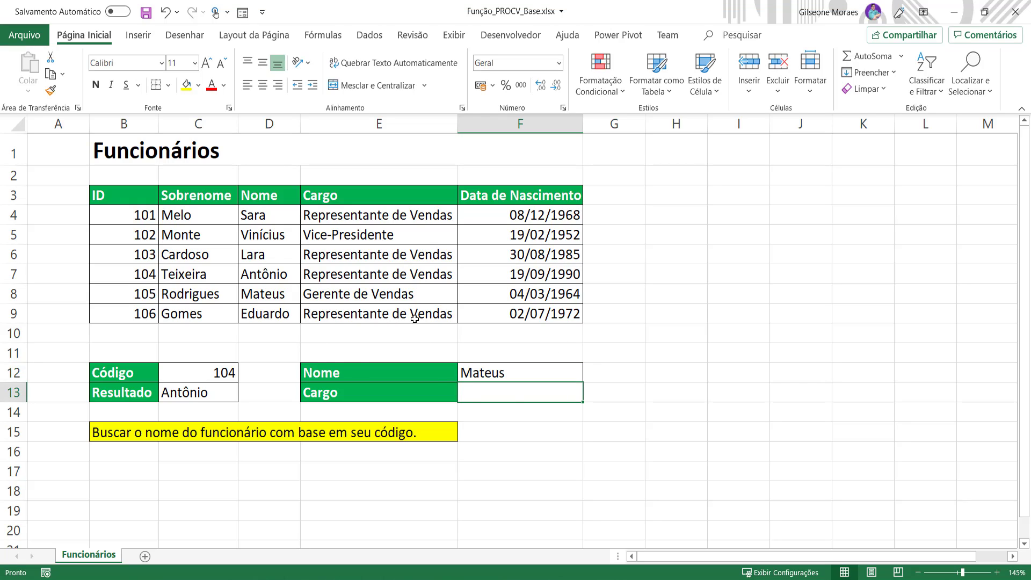
Step: Start a PROCV formula in F13 that uses F12 as the lookup value
left_click(452, 313)
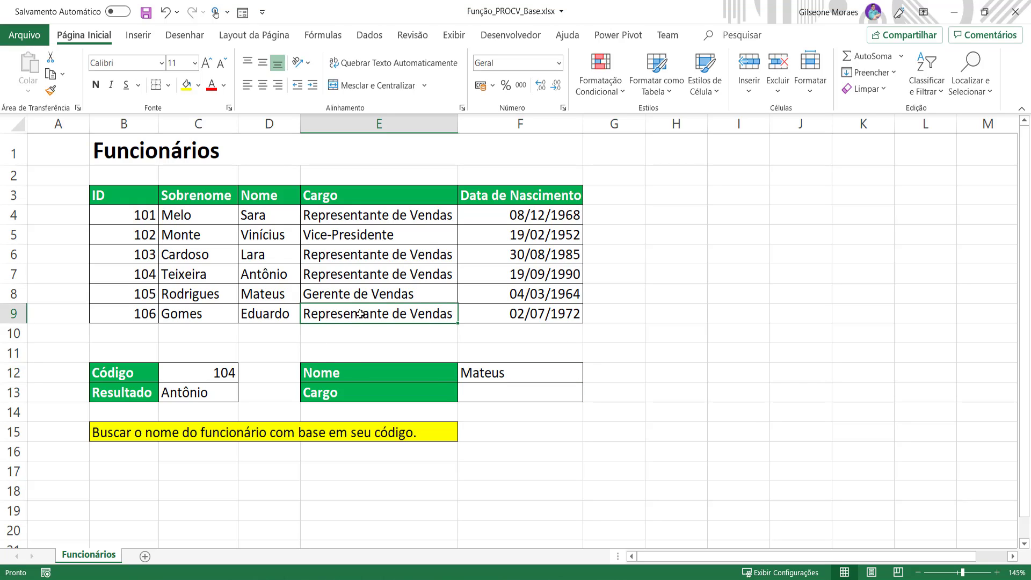
left_click(535, 394)
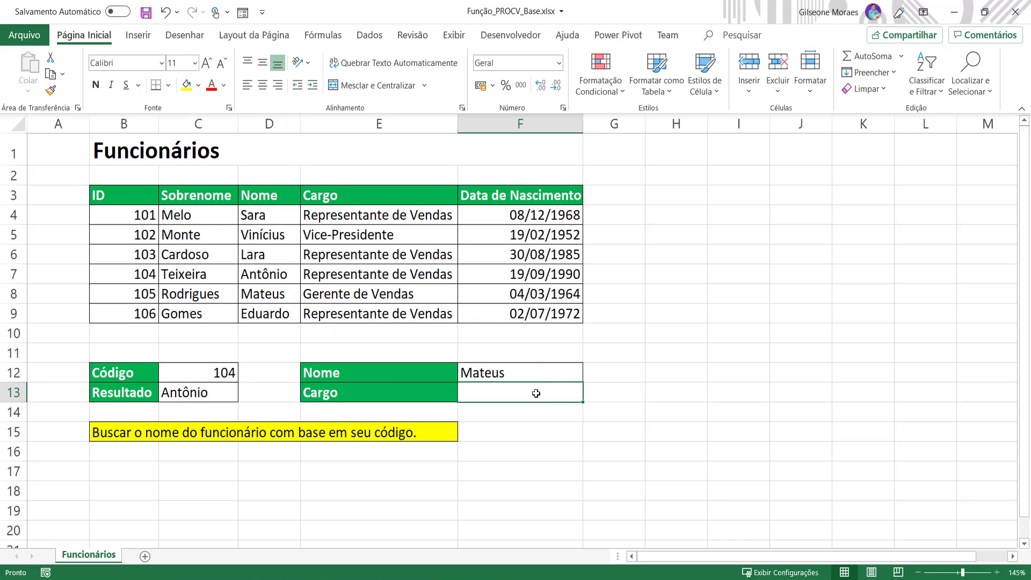
type("=PRO")
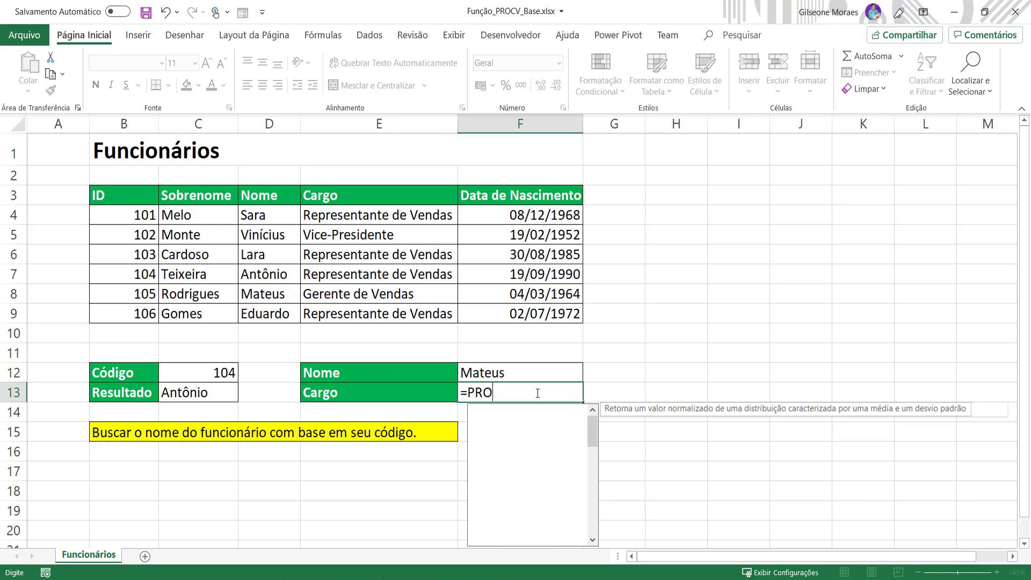
type("CV")
key("BackSpace")
type("CV(")
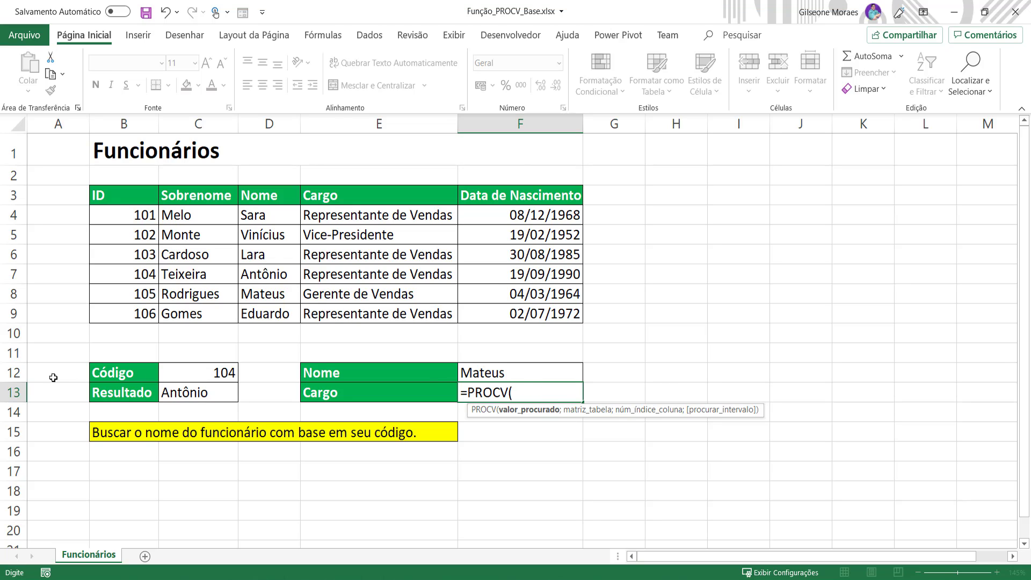
left_click(536, 378)
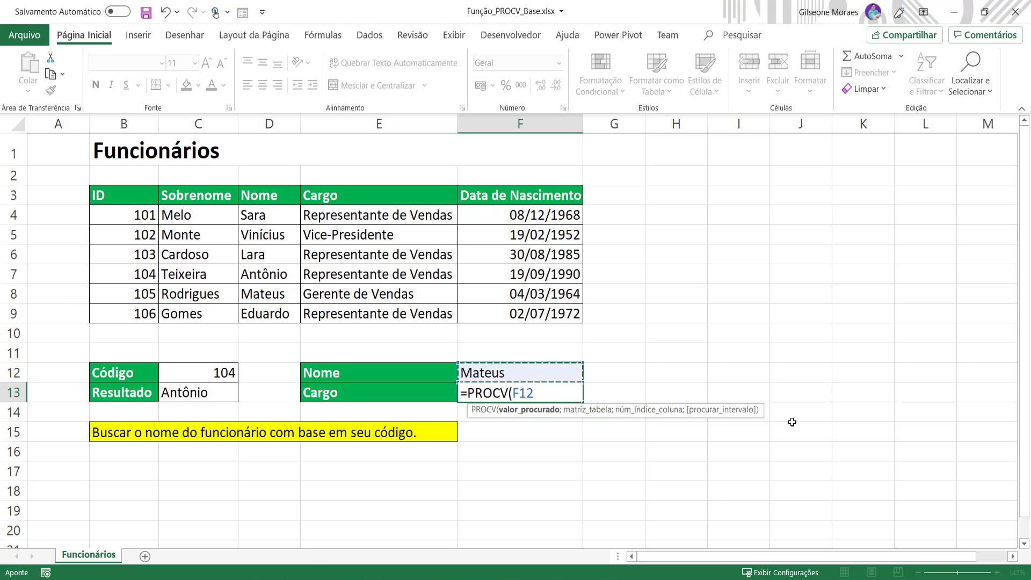
type(";")
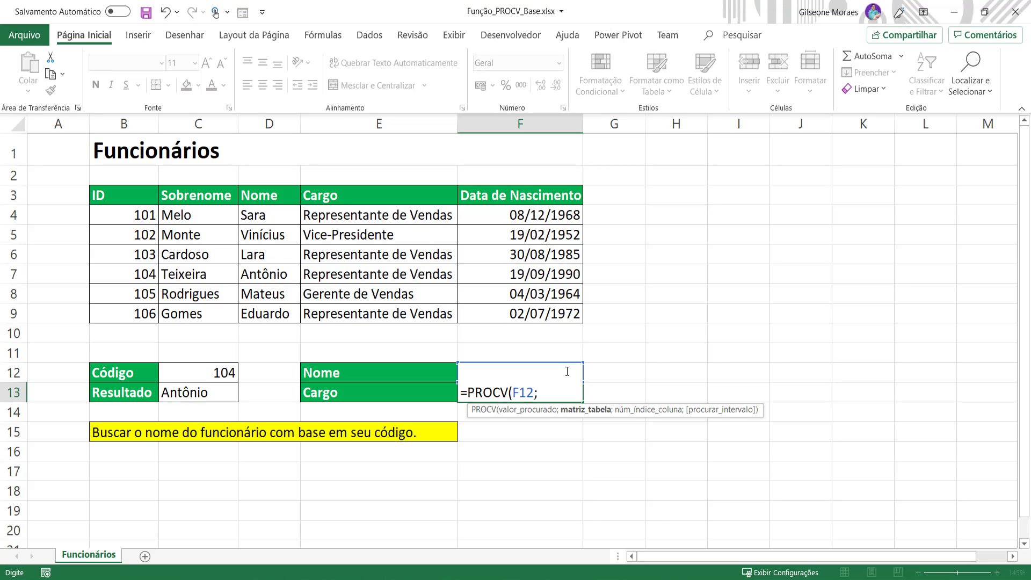
Step: Try to confirm the formula with only the table range D4:F9 given, and dismiss the error
left_click_drag(559, 314, 248, 103)
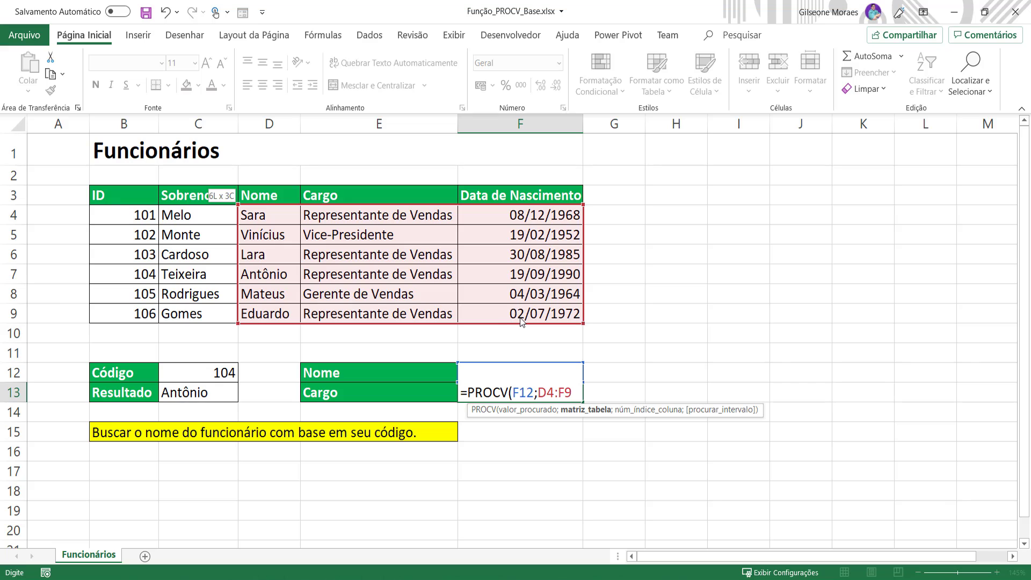
key("Return")
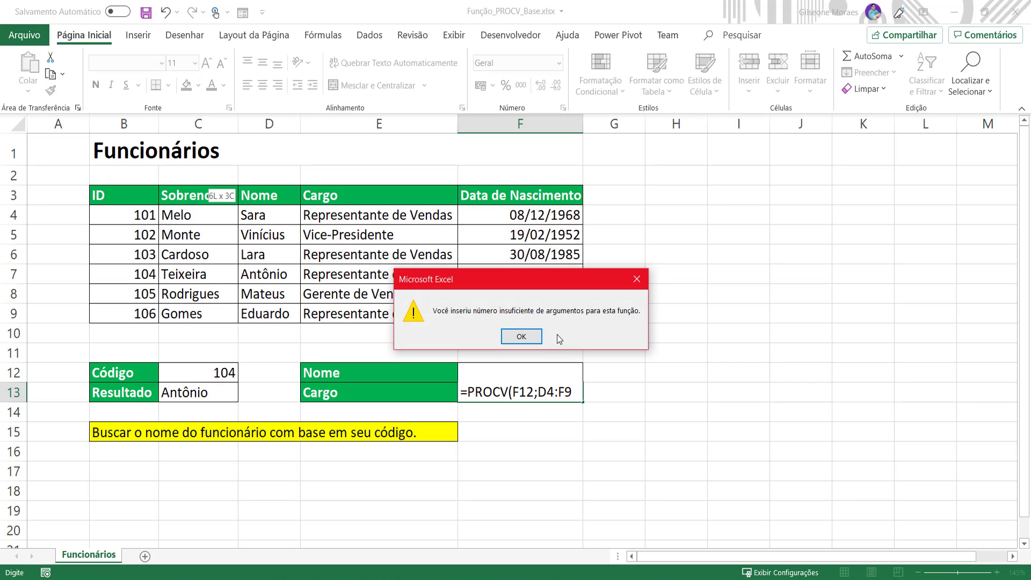
left_click(535, 336)
Step: Reselect the formula's table range, settling on D4:F9 so the search starts at the Nome column
left_click_drag(542, 301, 132, 217)
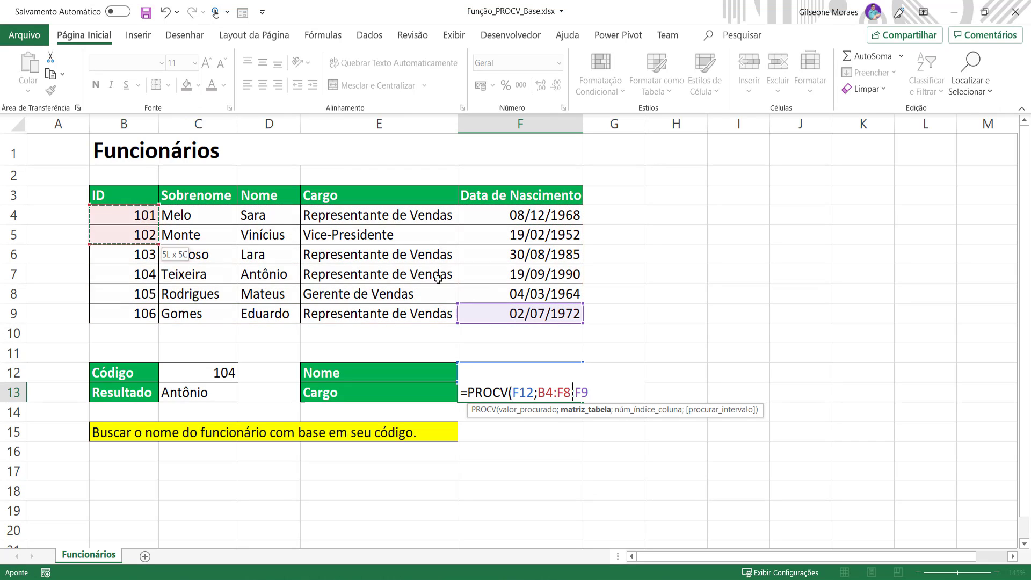
left_click_drag(439, 279, 562, 328)
key("Delete")
key("Delete")
key("Delete")
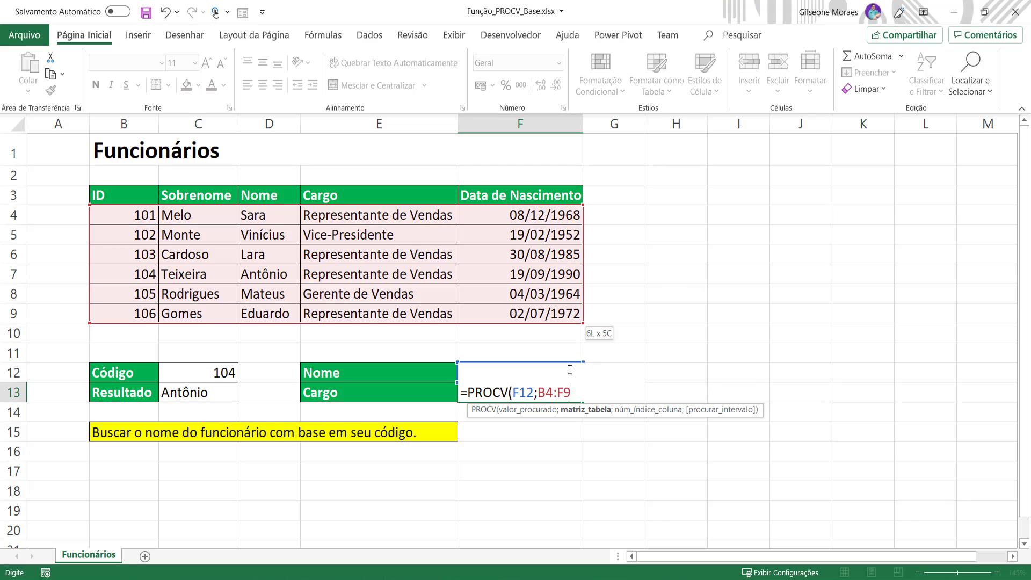
key("BackSpace")
key("BackSpace")
key("BackSpace")
key("BackSpace")
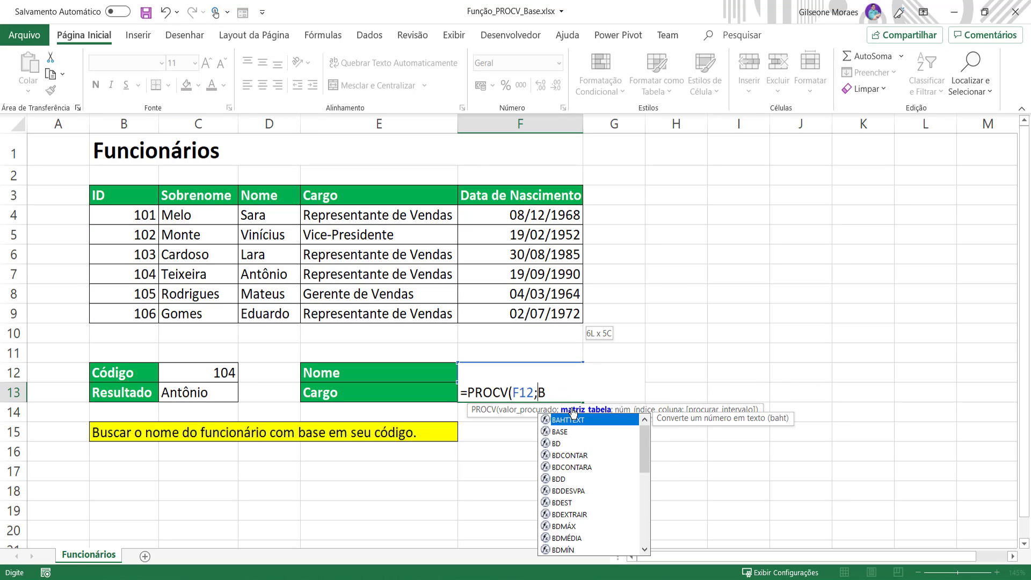
key("BackSpace")
left_click_drag(570, 314, 131, 219)
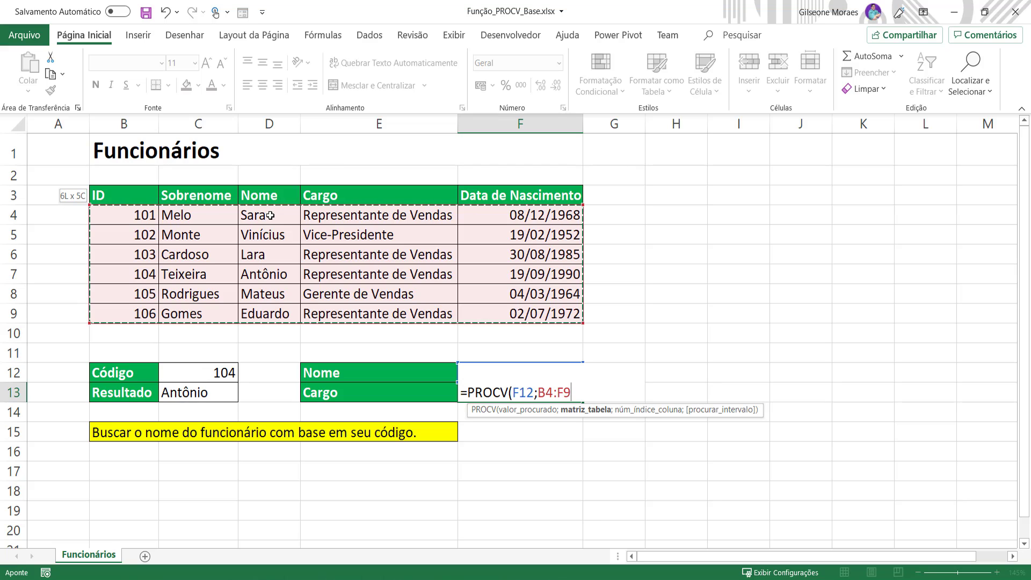
left_click_drag(270, 215, 333, 235)
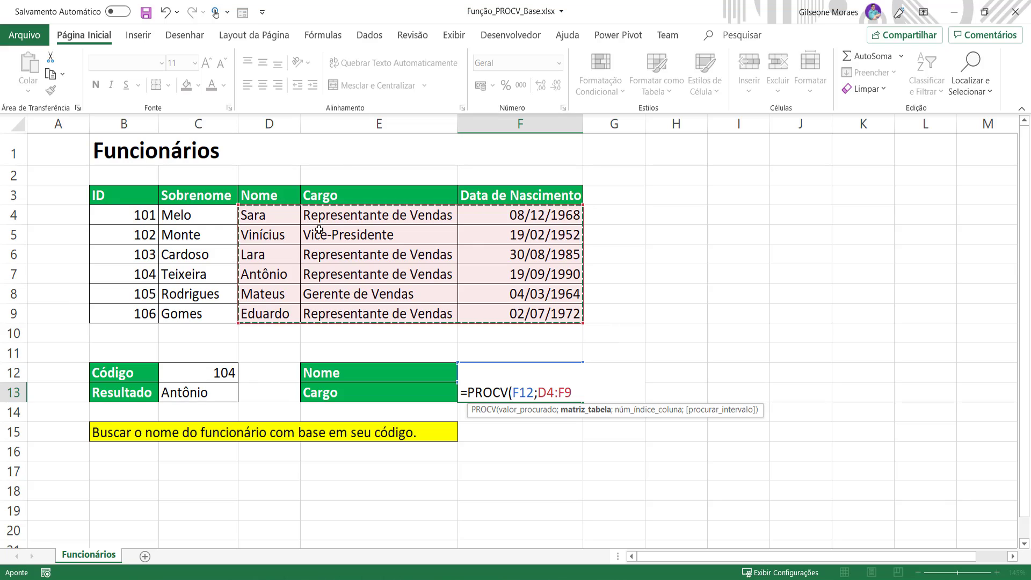
left_click_drag(260, 216, 542, 322)
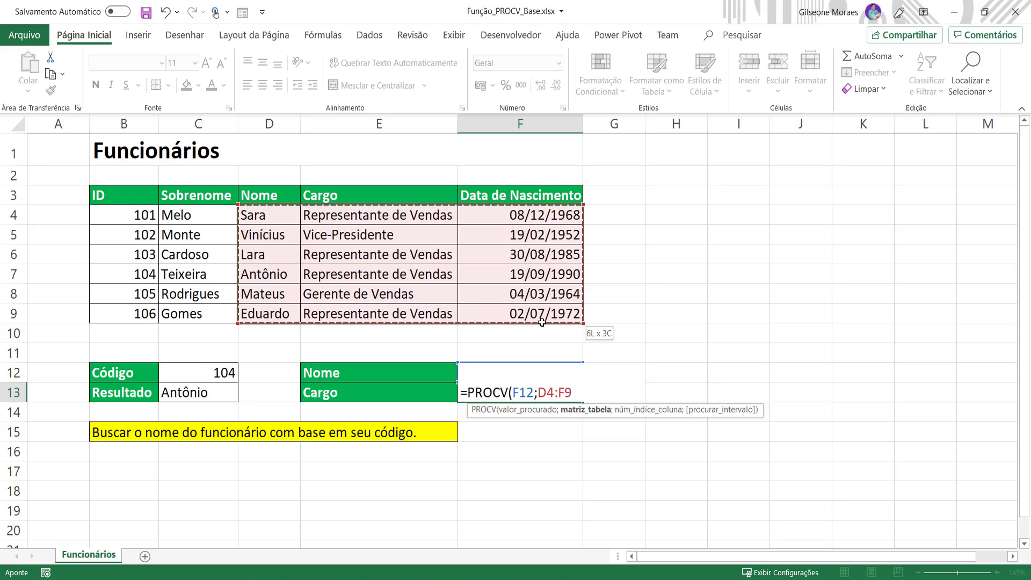
Step: Add column index 2 and FALSO for an exact match, close the parenthesis and confirm the F13 formula
type(";")
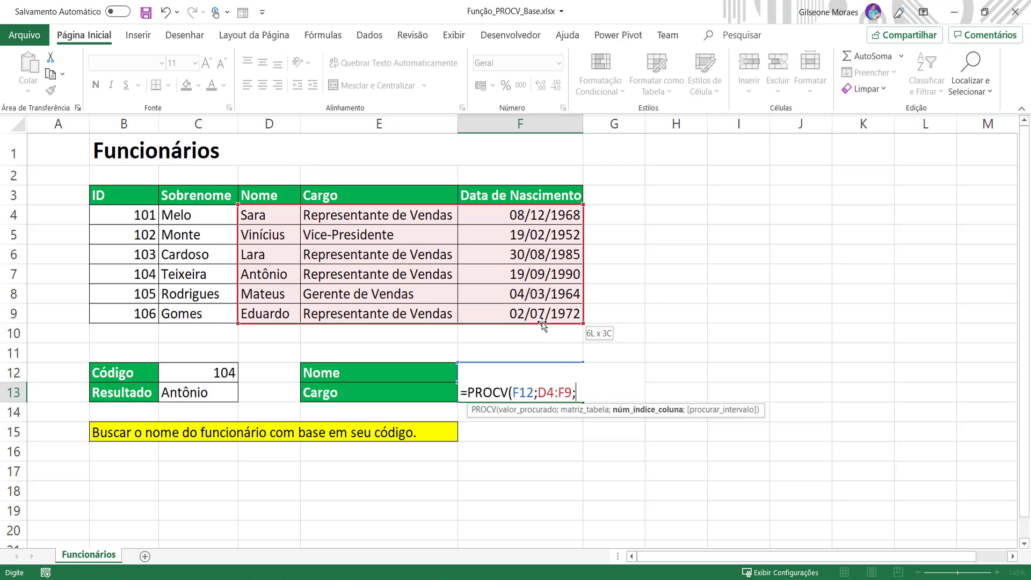
left_click_drag(544, 325, 558, 312)
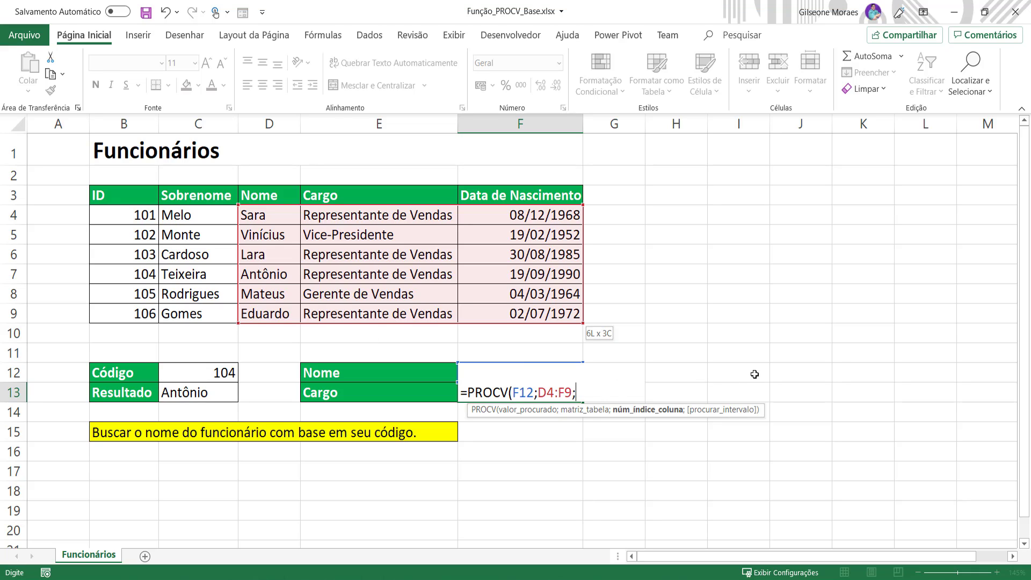
type("2;")
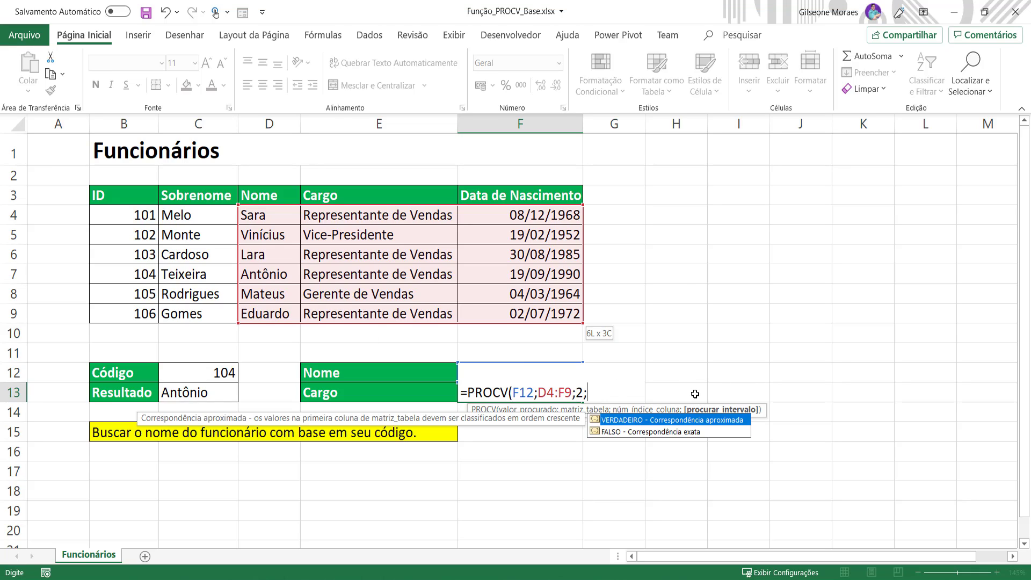
double_click(681, 433)
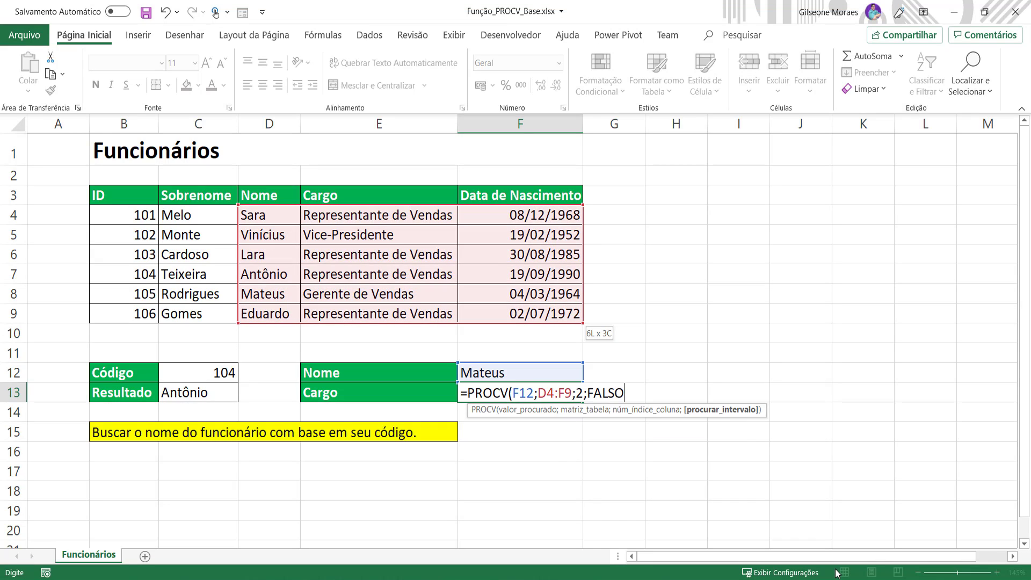
type(")")
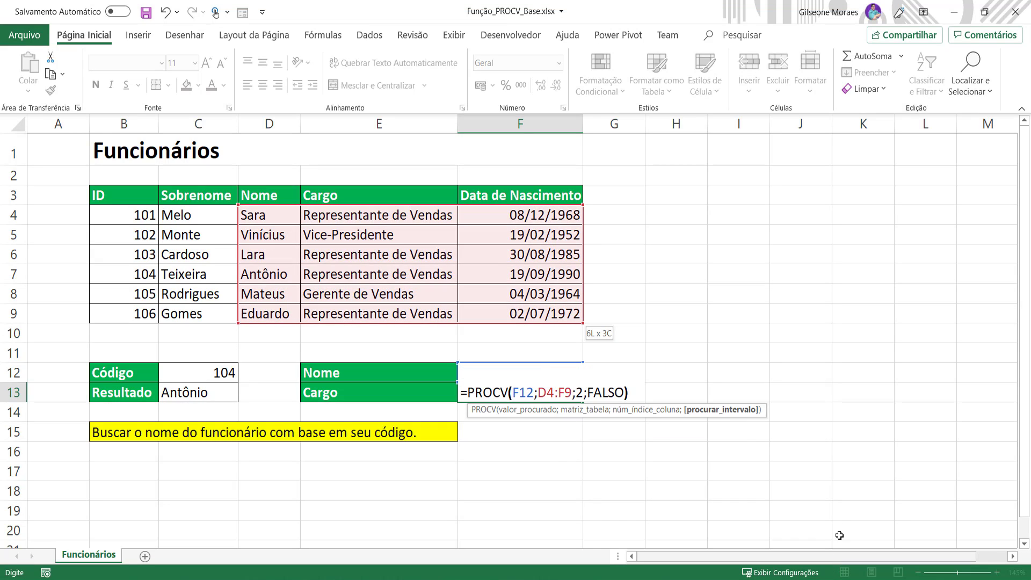
key("Return")
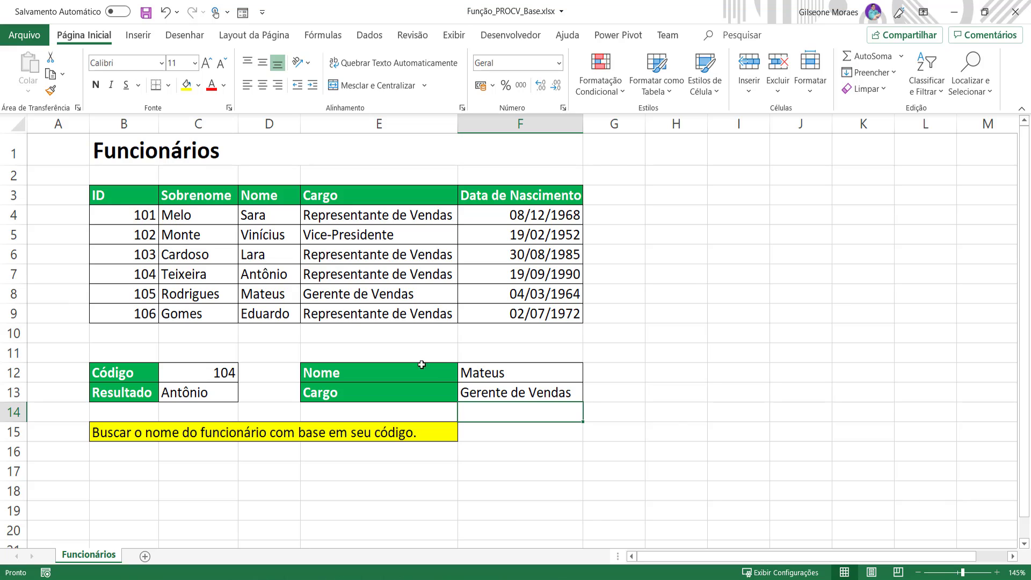
Step: Enter Eduardo as the name to look up in F12
left_click_drag(271, 293, 390, 299)
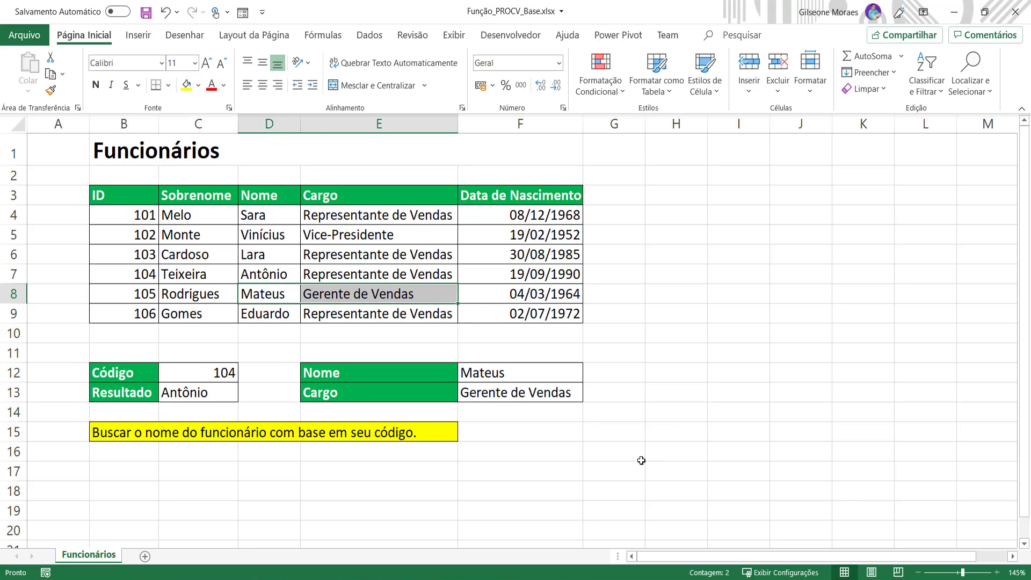
left_click(274, 318)
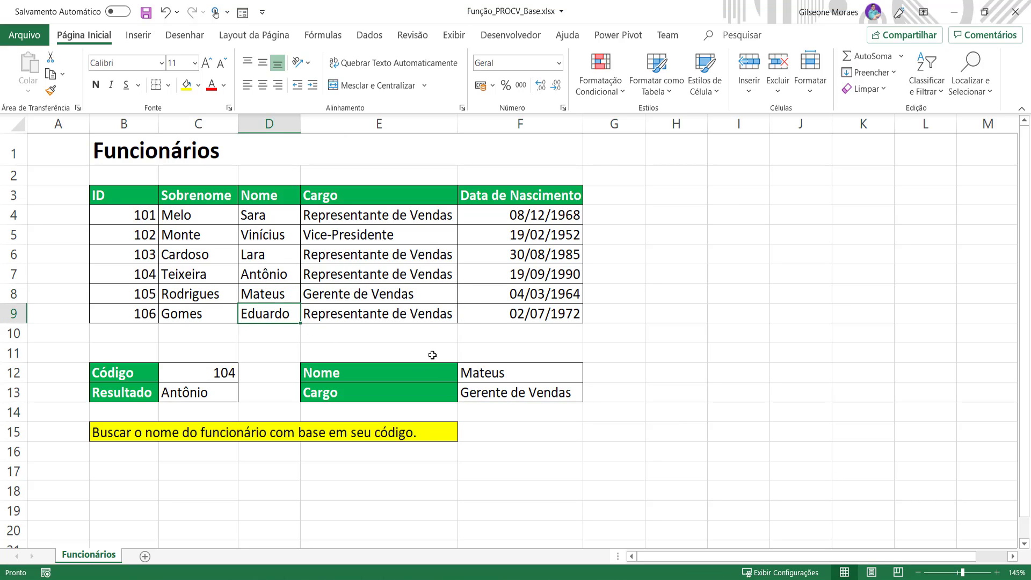
left_click(468, 374)
type("Eduardo")
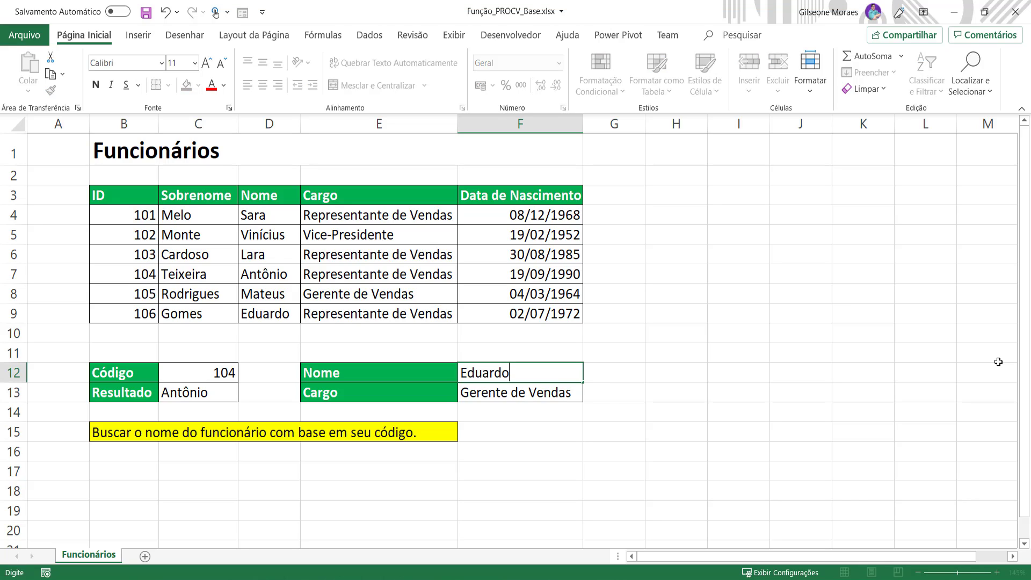
key("Return")
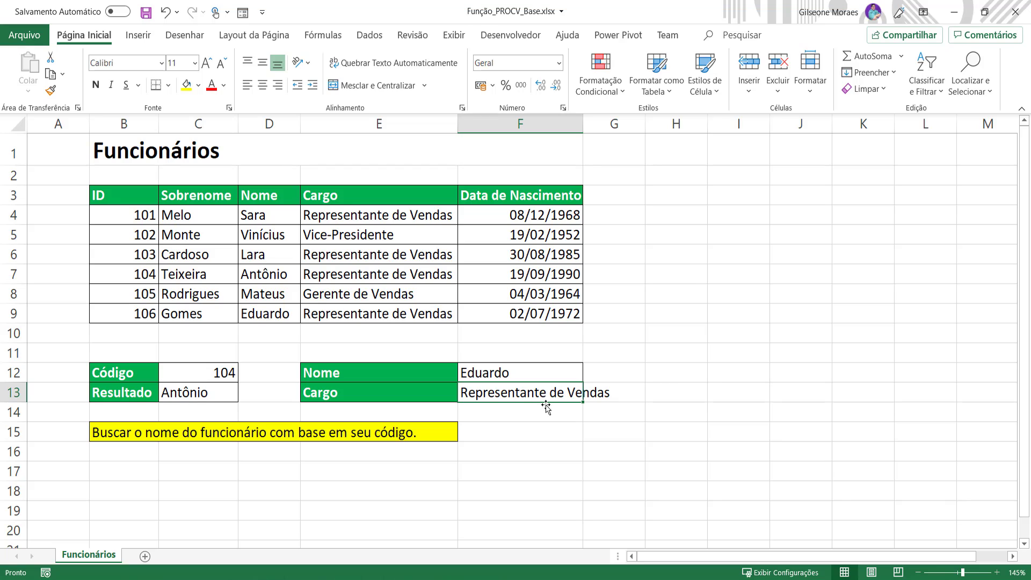
key("Return")
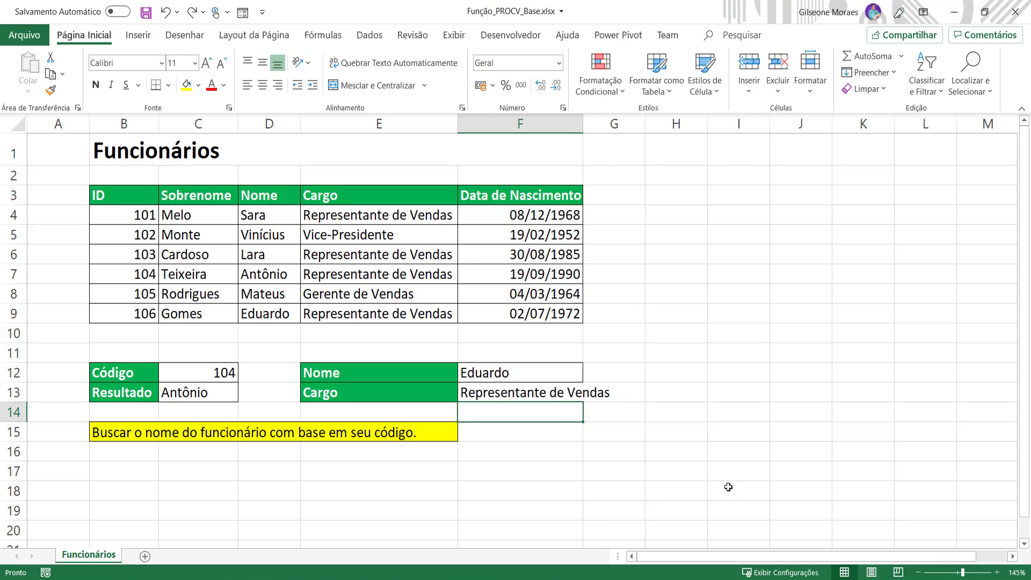
Step: Open the PROCV formulas in C13 and F13 to compare their arguments
double_click(203, 392)
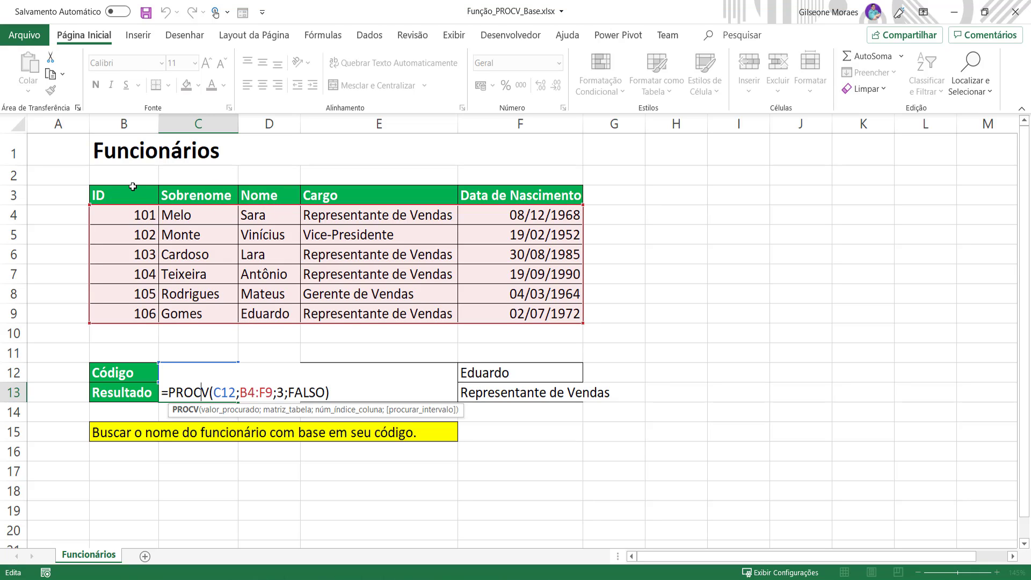
key("Return")
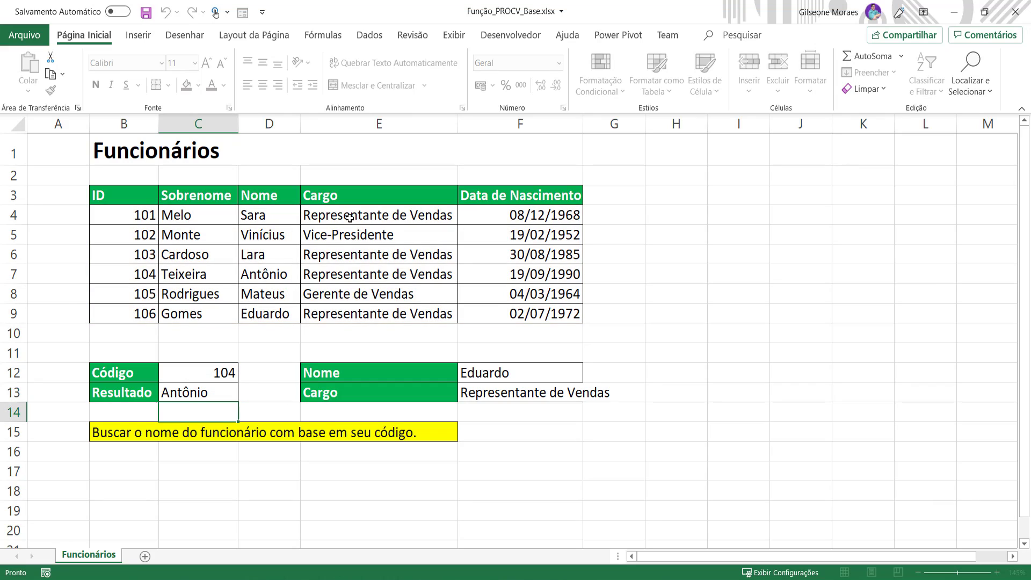
double_click(507, 389)
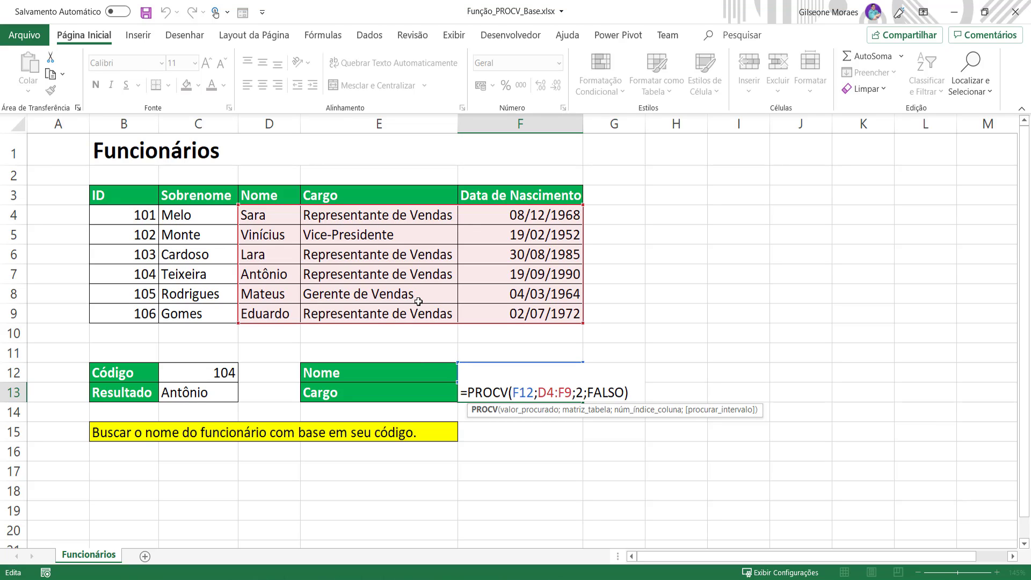
key("Return")
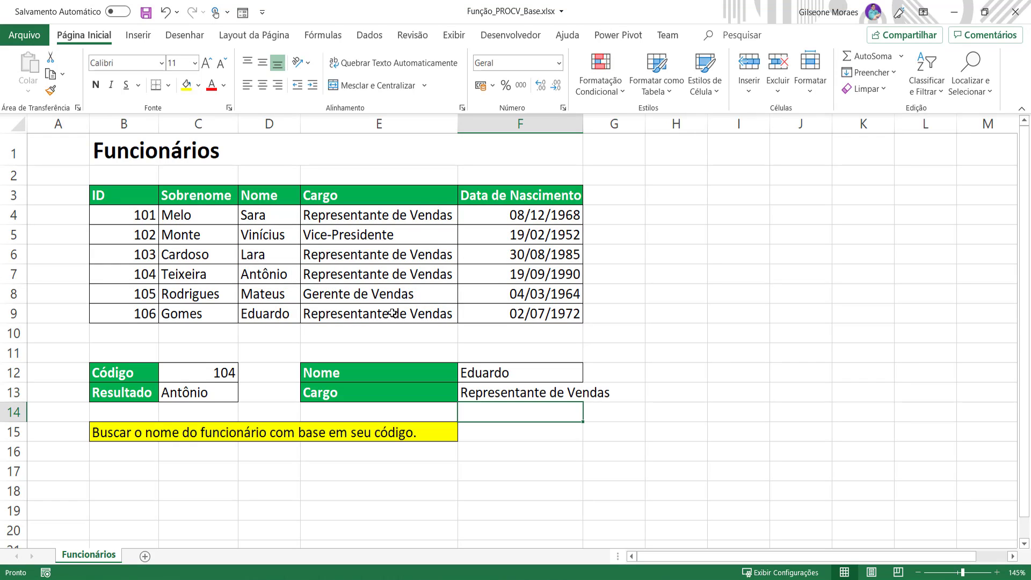
Step: Examine the table rows for codes 105 and 104 across their columns
left_click(132, 295)
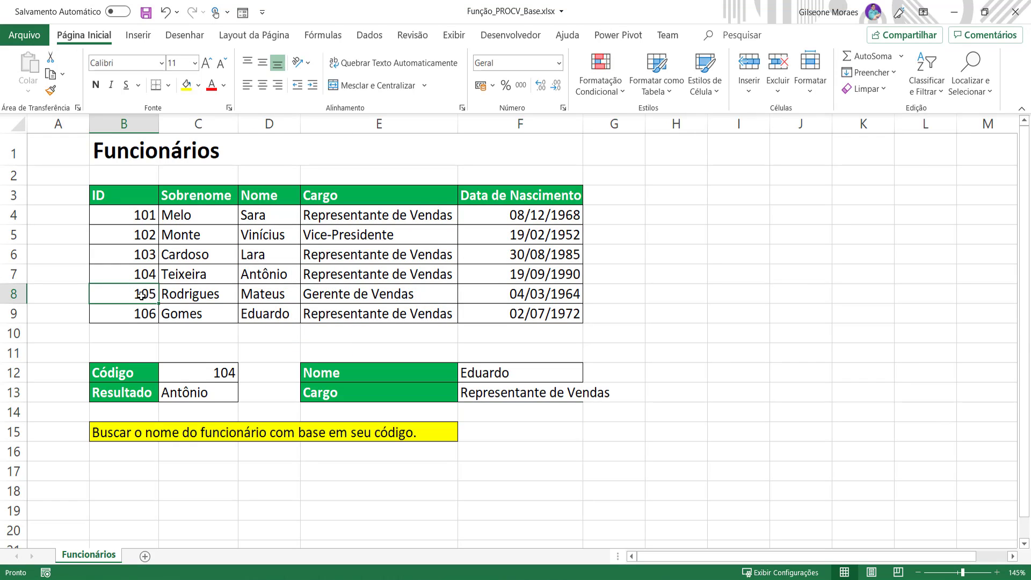
left_click_drag(124, 293, 240, 291)
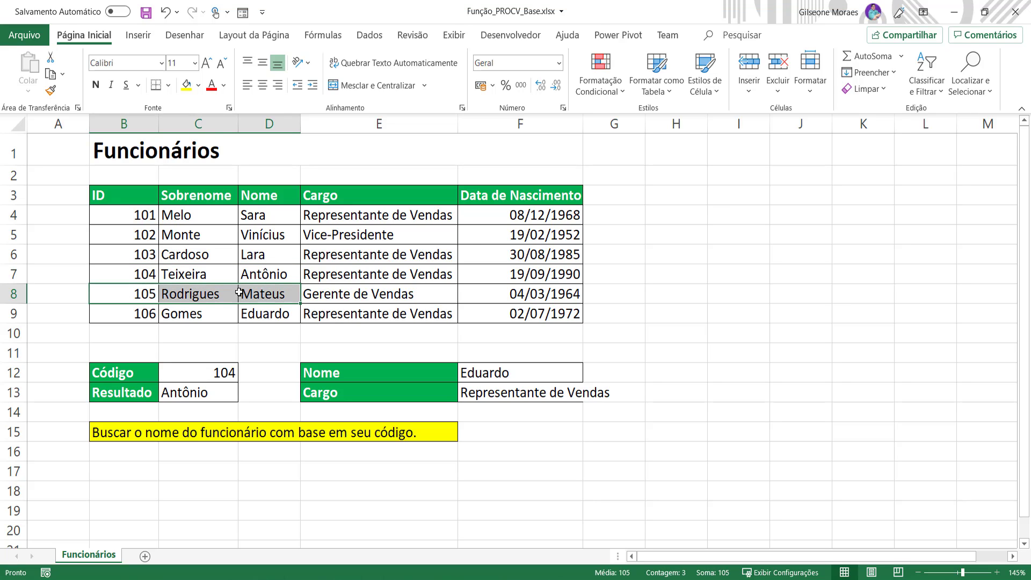
left_click(116, 275)
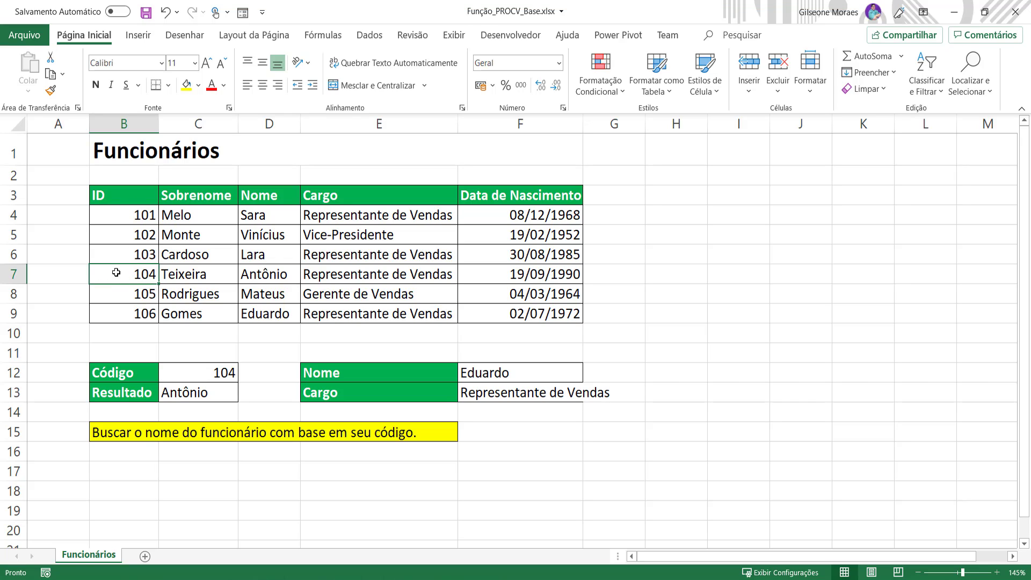
left_click_drag(118, 274, 546, 283)
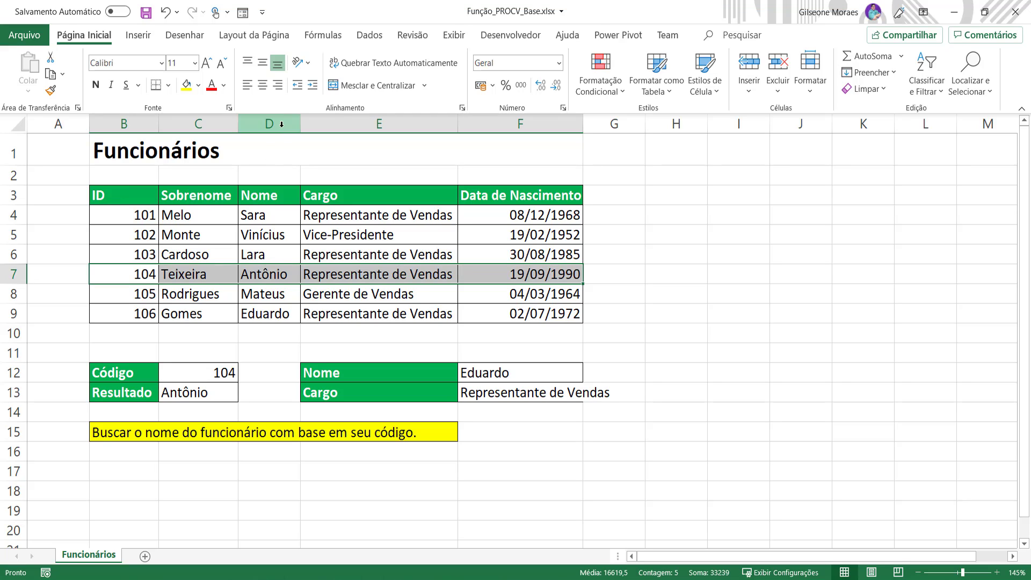
left_click(269, 275)
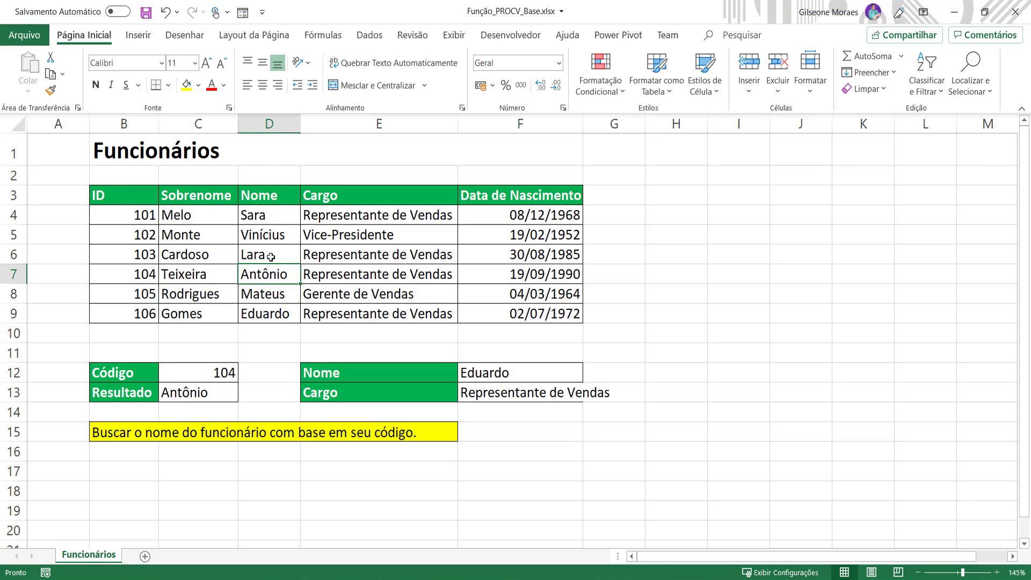
left_click_drag(125, 271, 261, 273)
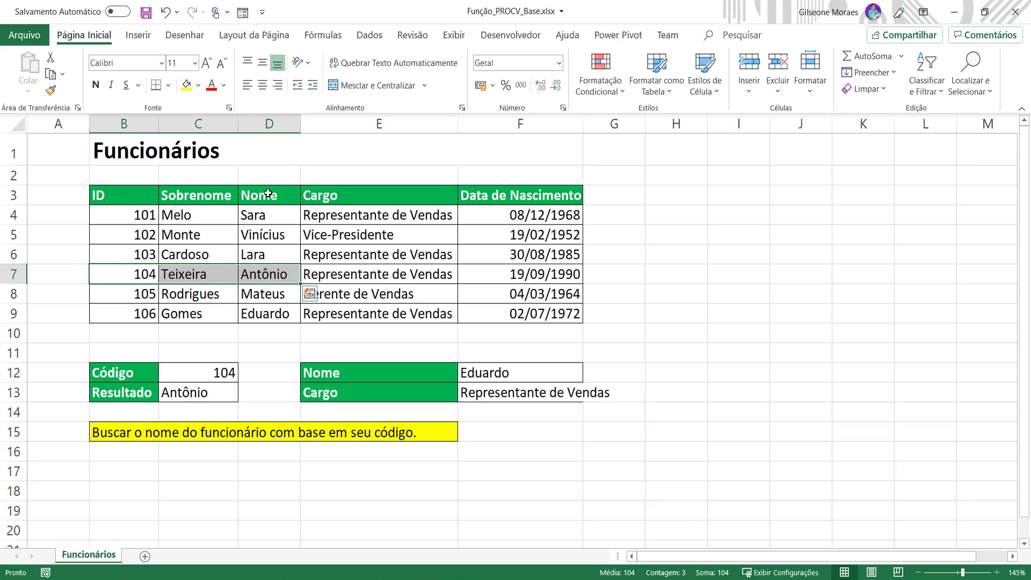
left_click_drag(268, 193, 270, 275)
left_click(270, 277)
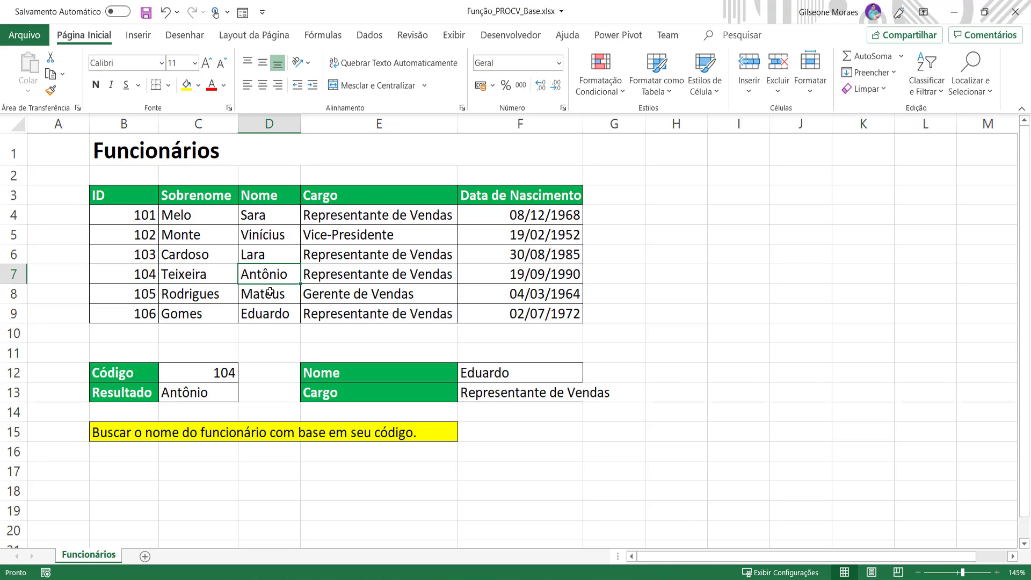